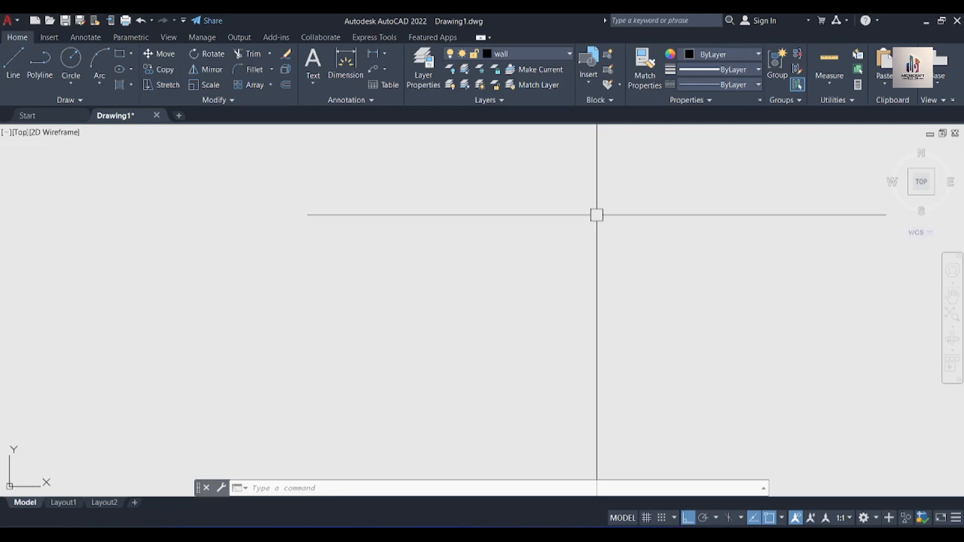
Make the Door layer current and draw a 5-inch vertical line upward as the outer side of the door jamb
{"action": "left_click", "coordinate": [513, 56]}
{"action": "left_click", "coordinate": [499, 114]}
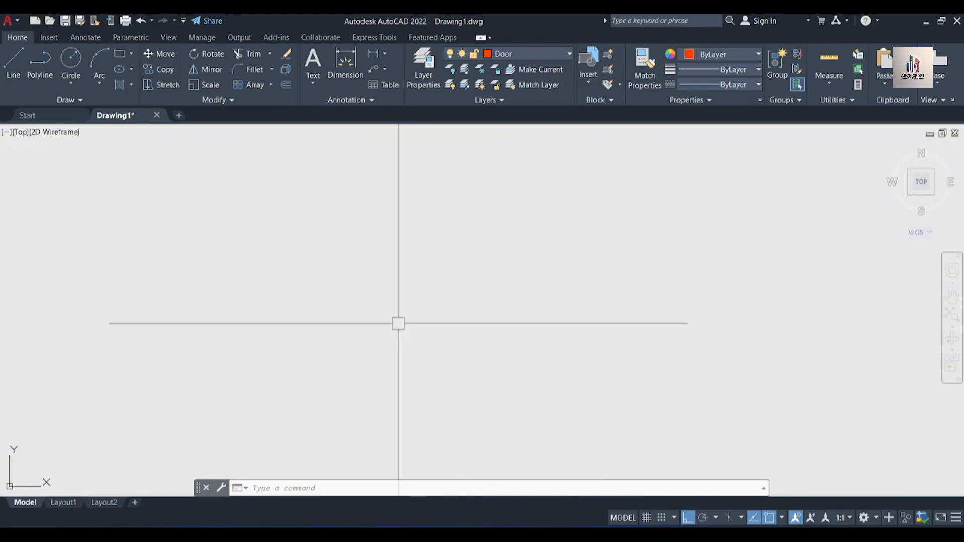
{"action": "type", "text": "l"}
{"action": "key", "text": "Return"}
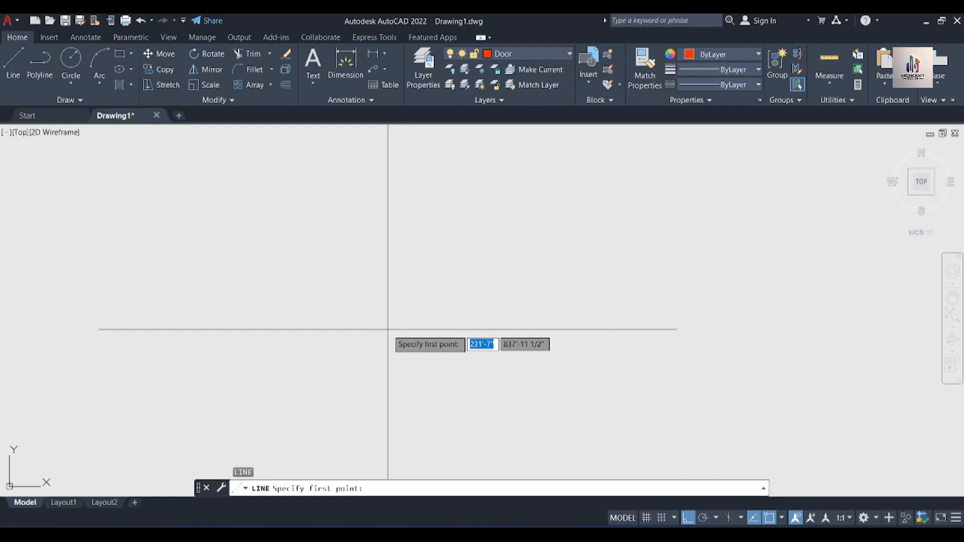
{"action": "left_click", "coordinate": [388, 329]}
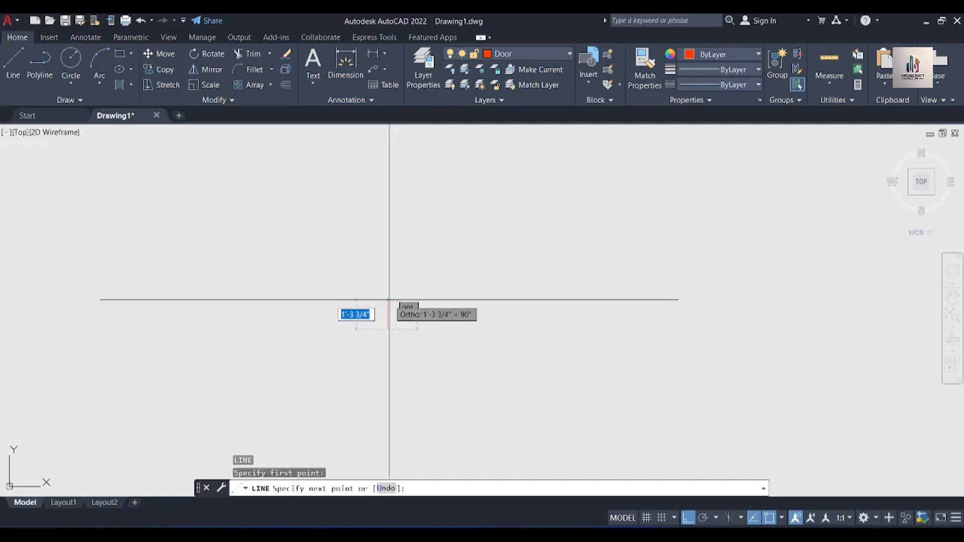
{"action": "type", "text": "5"}
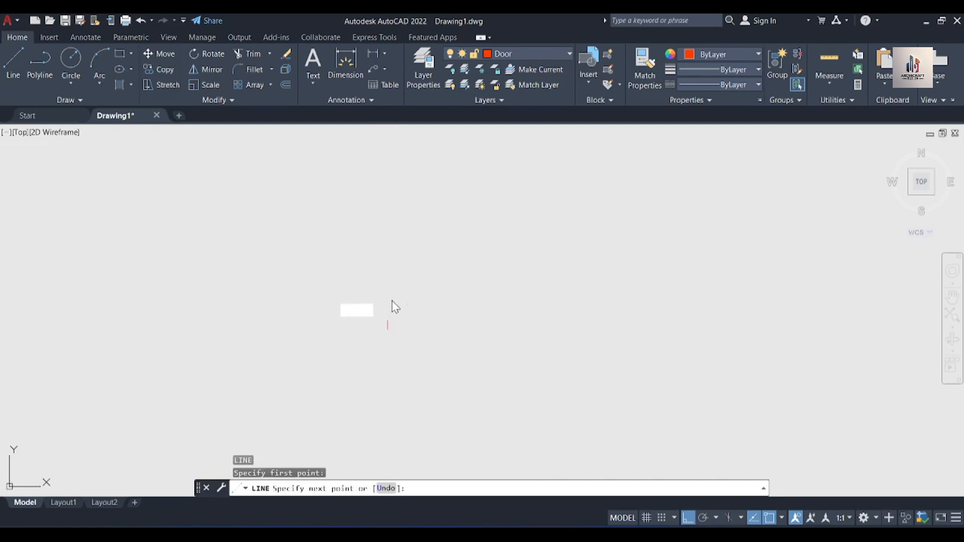
{"action": "key", "text": "Return"}
Continue the jamb outline 1 inch right, 1 inch down, 1 inch right and 4 inches down, closing it at the start point
{"action": "scroll", "coordinate": [378, 313], "scroll_direction": "up", "scroll_amount": 4}
{"action": "middle_click_drag", "start_coordinate": [477, 368], "coordinate": [342, 249]}
{"action": "scroll", "coordinate": [313, 241], "scroll_direction": "up", "scroll_amount": 4}
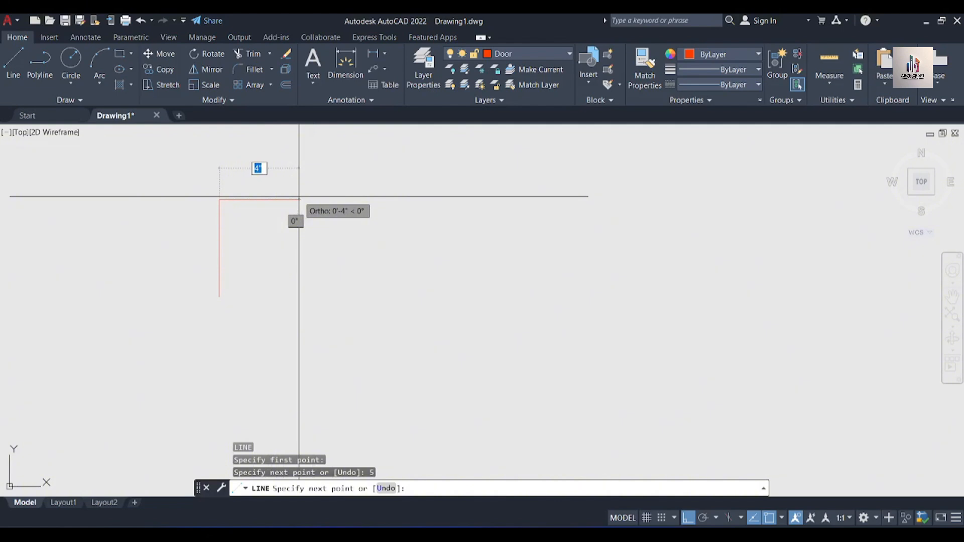
{"action": "type", "text": "1"}
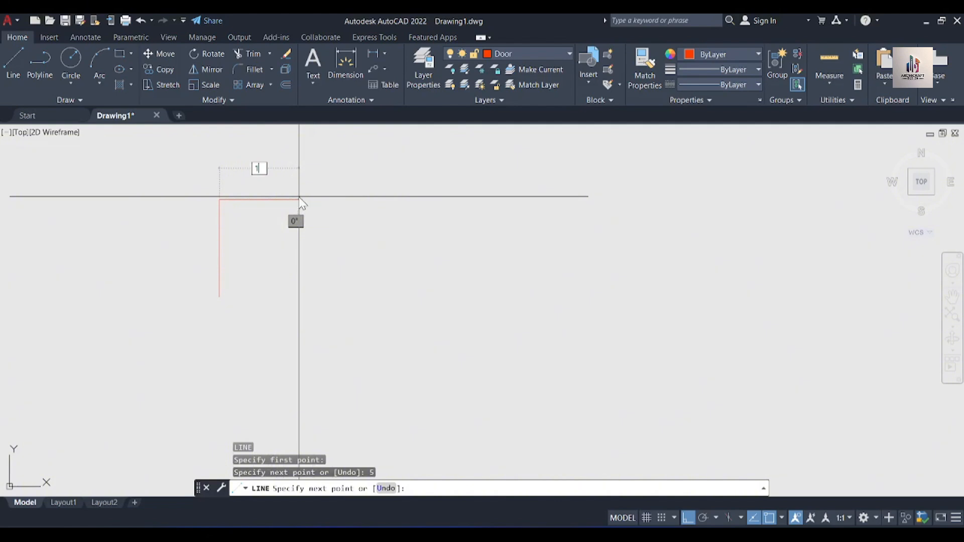
{"action": "key", "text": "Return"}
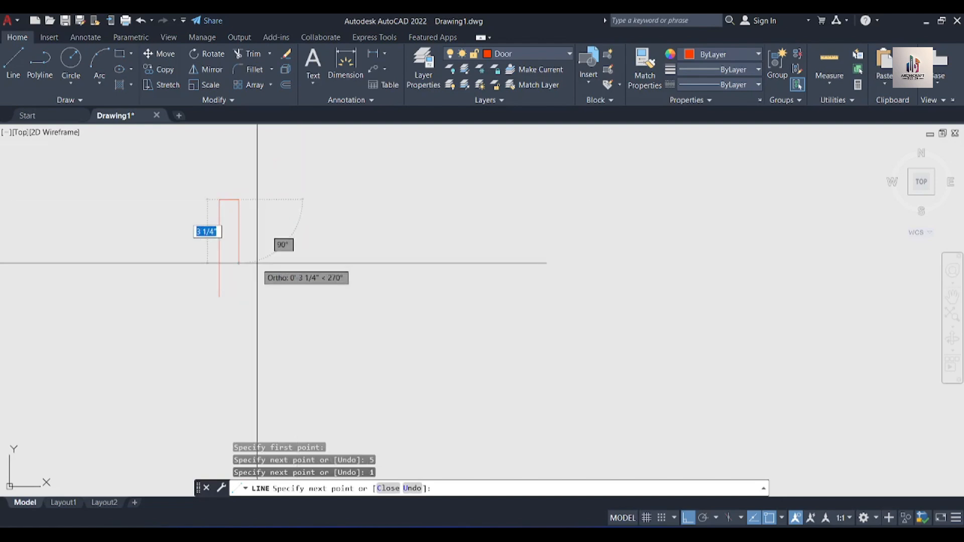
{"action": "type", "text": "1"}
{"action": "key", "text": "Return"}
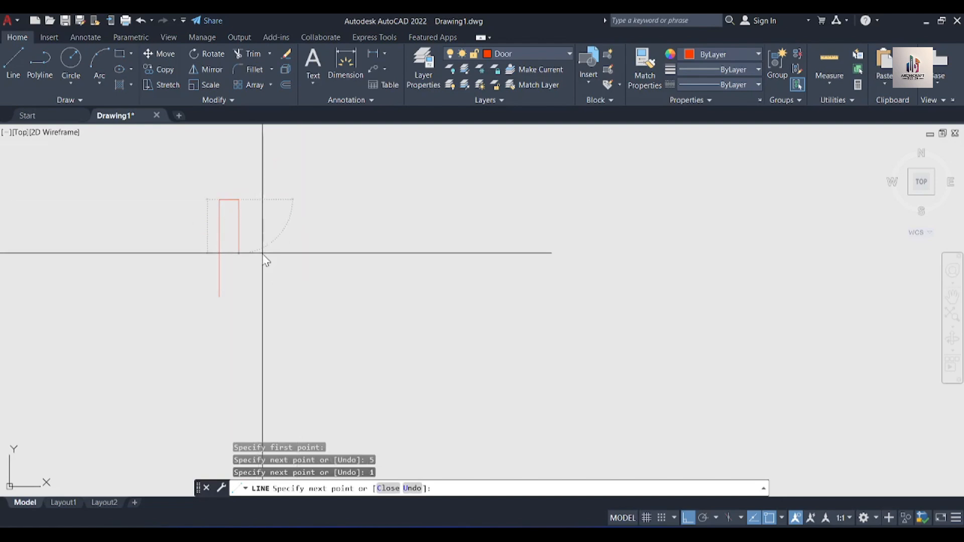
{"action": "type", "text": "1"}
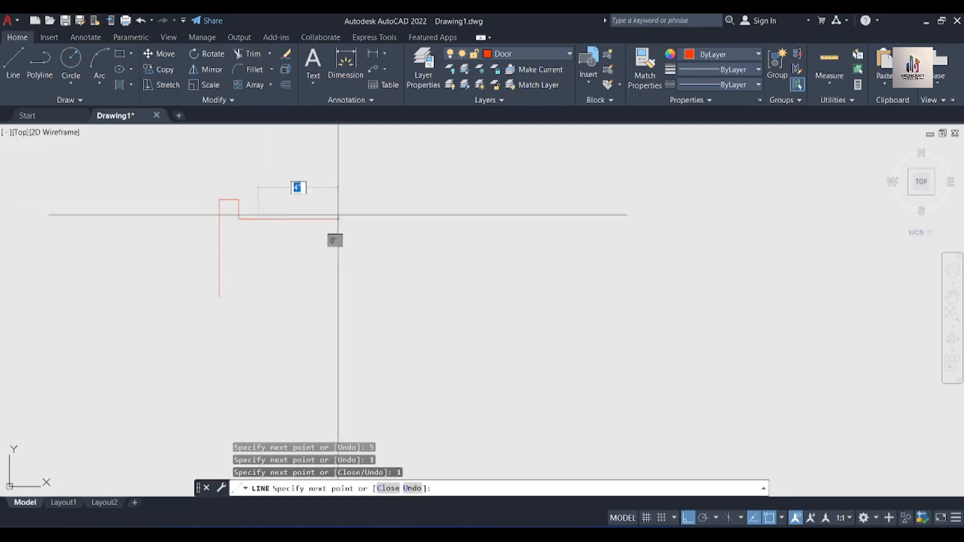
{"action": "key", "text": "Return"}
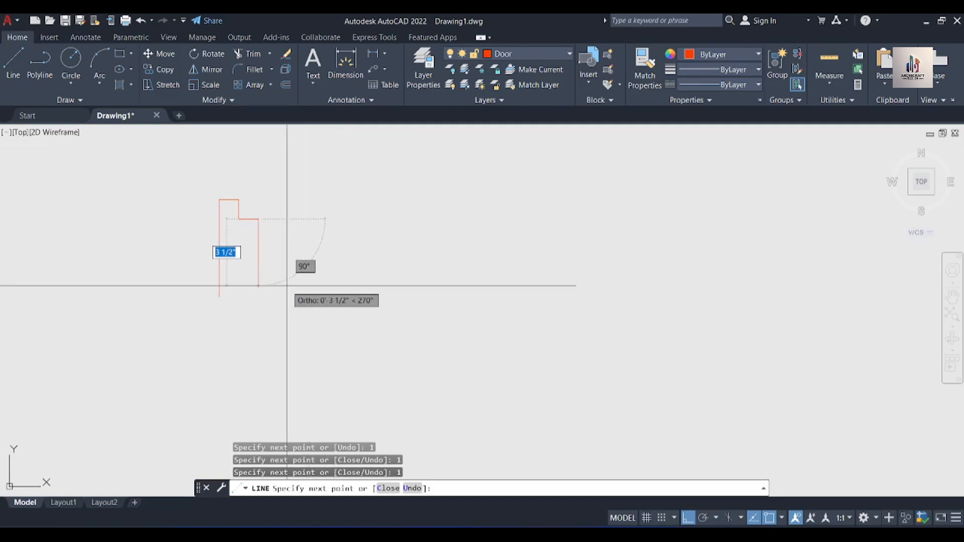
{"action": "type", "text": "4"}
{"action": "key", "text": "Return"}
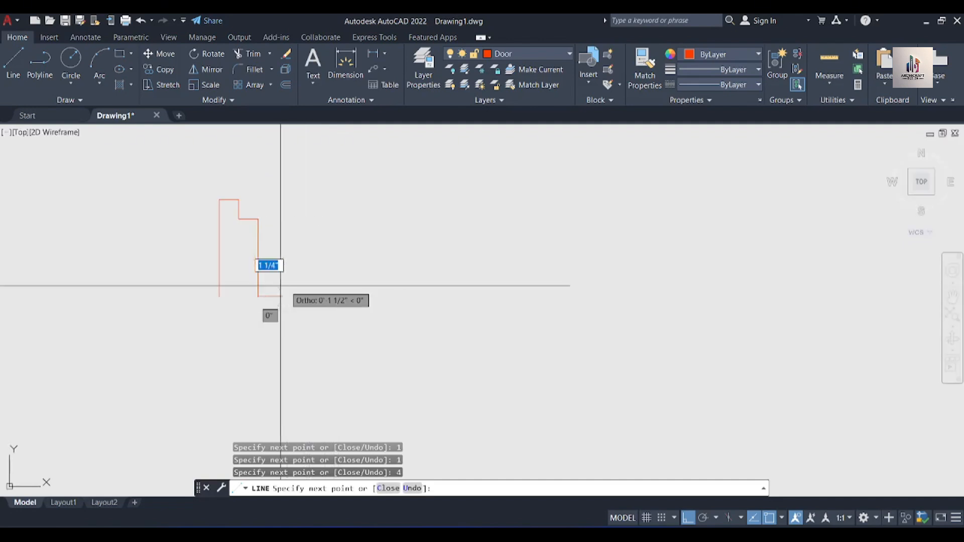
{"action": "left_click", "coordinate": [220, 296]}
{"action": "key", "text": "Return"}
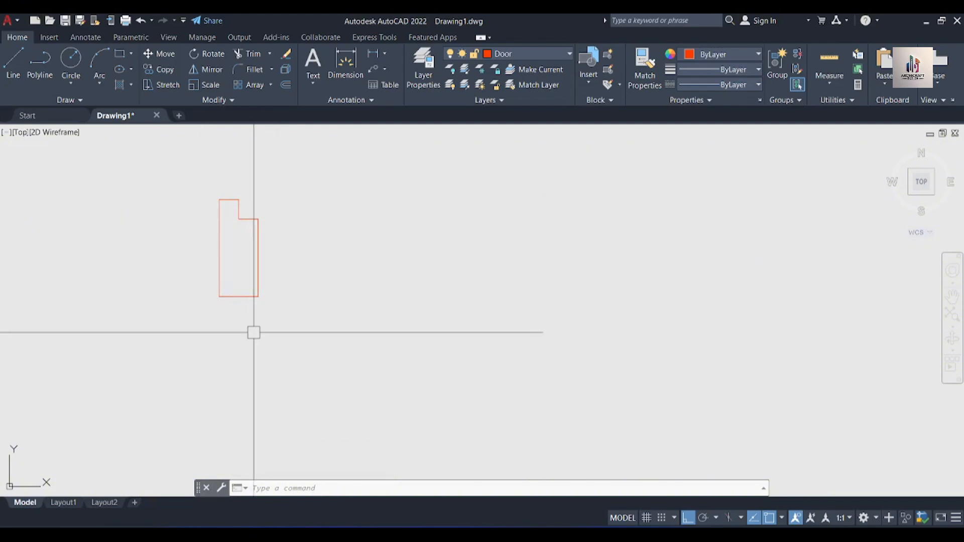
Draw a 3'4" horizontal line to the right from the jamb's lower-left corner
{"action": "type", "text": "l"}
{"action": "key", "text": "Return"}
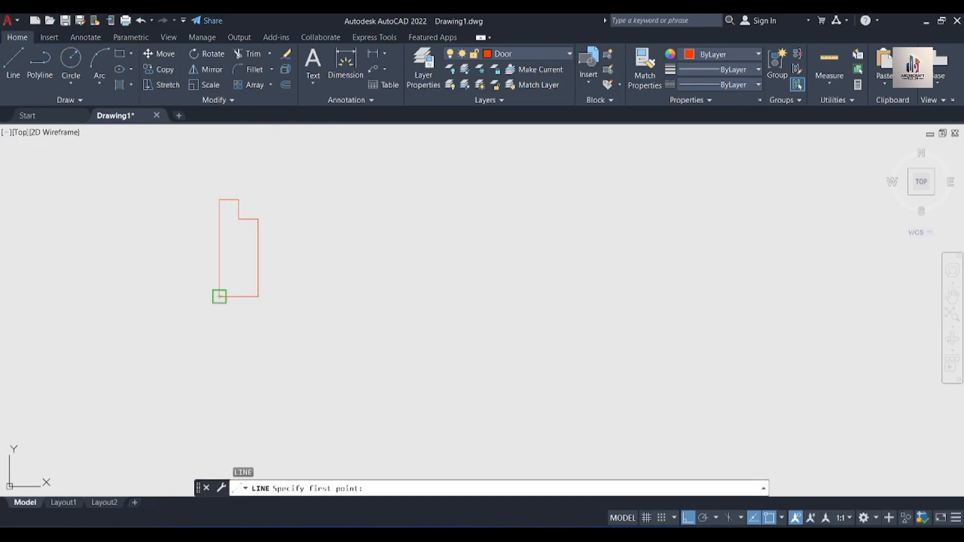
{"action": "left_click", "coordinate": [218, 296]}
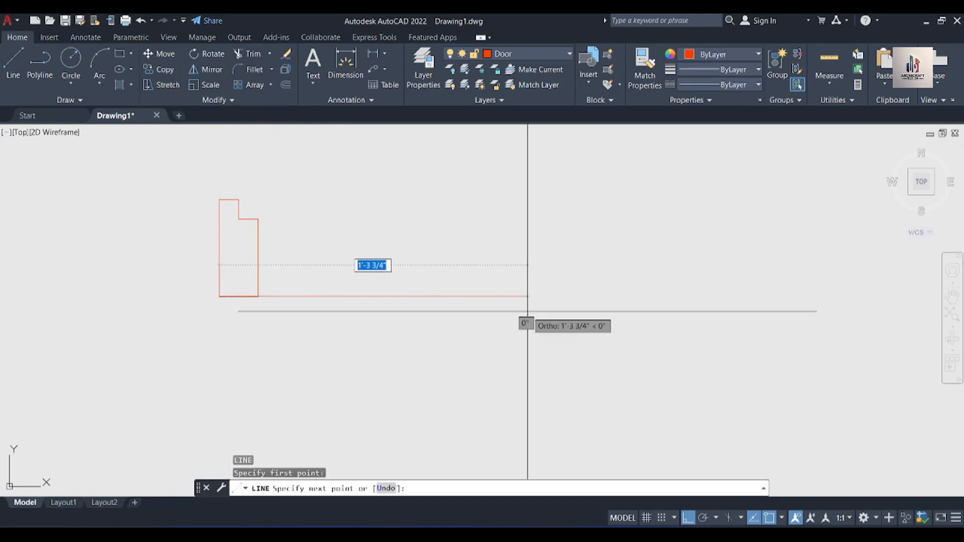
{"action": "type", "text": "3'4"}
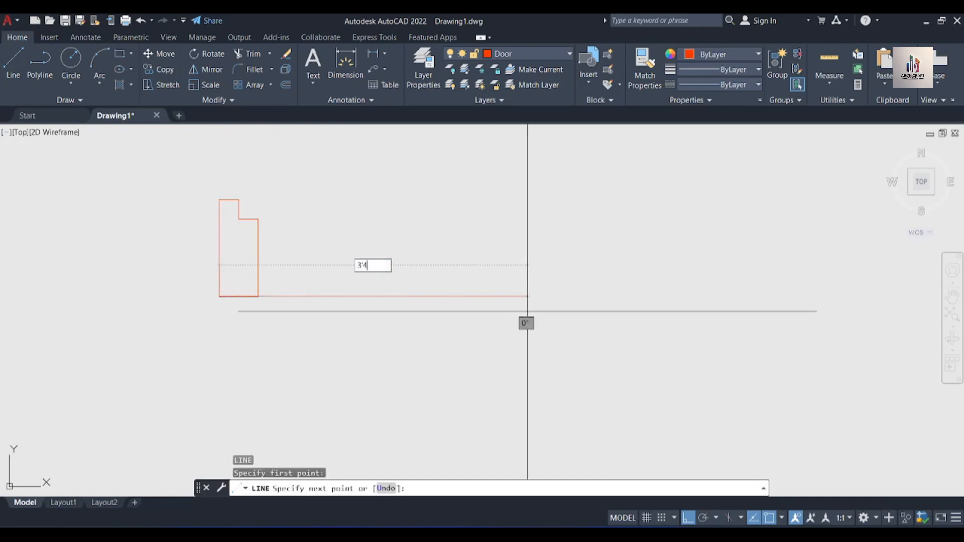
{"action": "key", "text": "Return"}
{"action": "key", "text": "Return"}
Mirror the jamb about a vertical axis through the midpoint of the long horizontal line, keeping the original
{"action": "scroll", "coordinate": [408, 311], "scroll_direction": "down", "scroll_amount": 4}
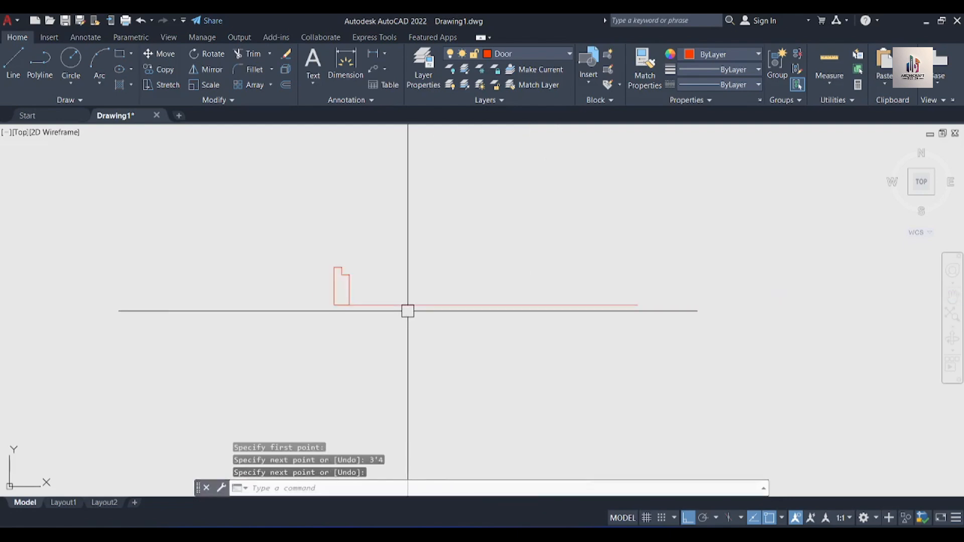
{"action": "middle_click_drag", "start_coordinate": [512, 366], "coordinate": [428, 397]}
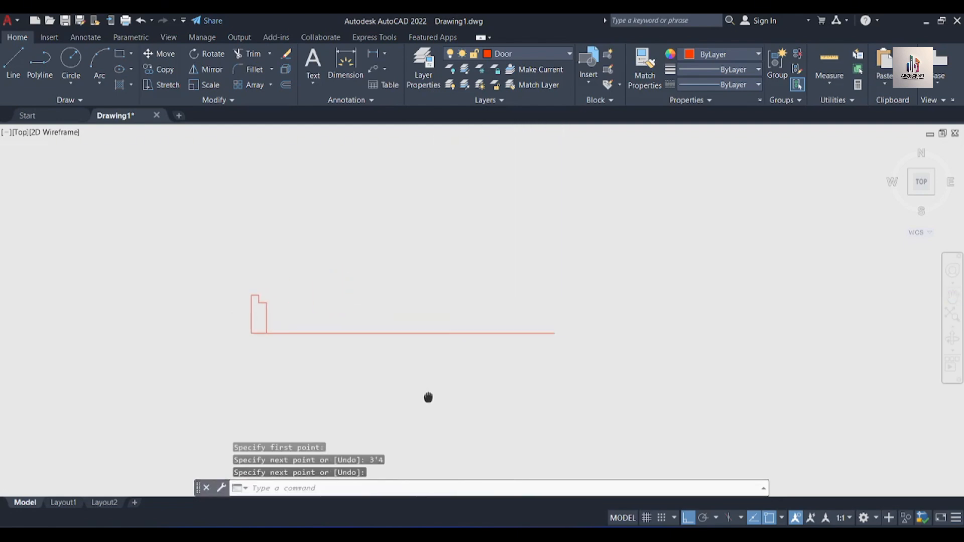
{"action": "left_click", "coordinate": [207, 275]}
{"action": "left_click", "coordinate": [338, 377]}
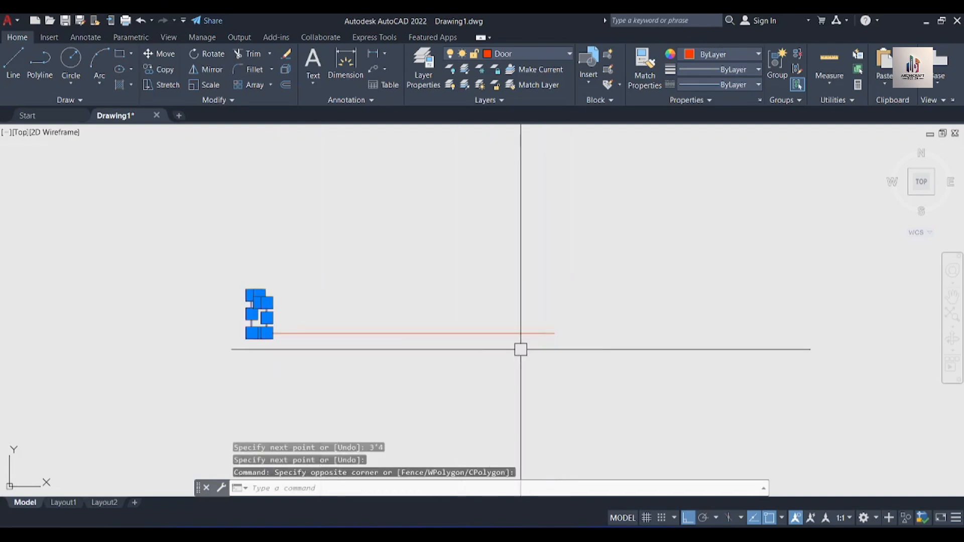
{"action": "type", "text": "mi"}
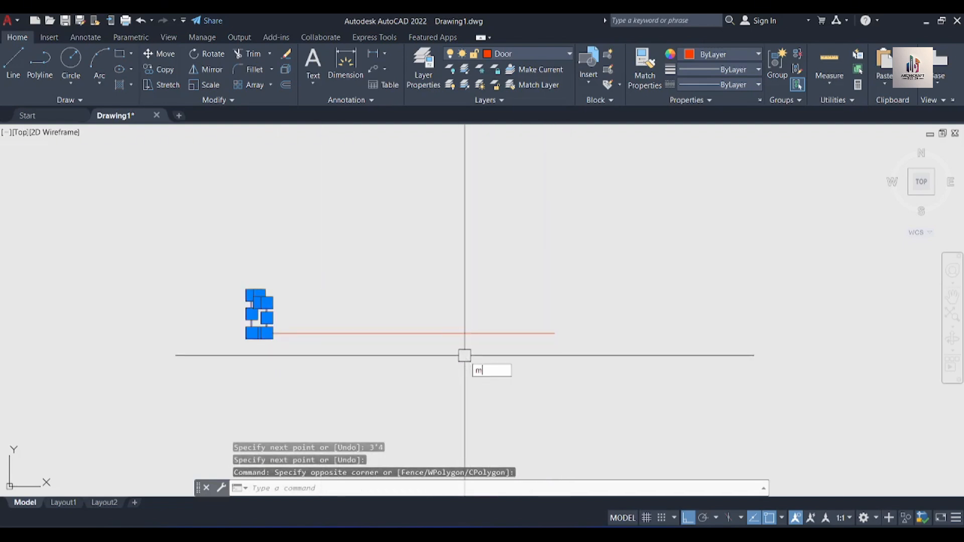
{"action": "key", "text": "Return"}
{"action": "left_click", "coordinate": [403, 332]}
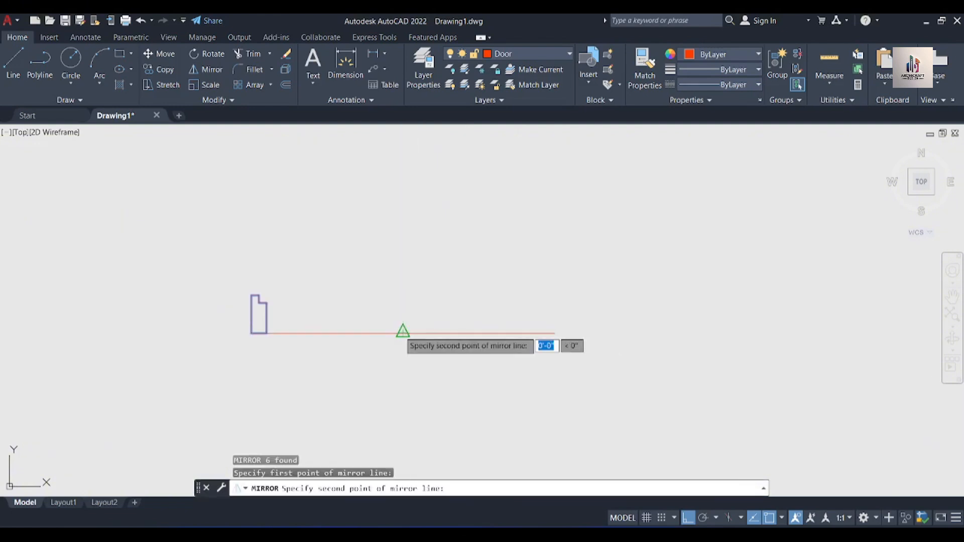
{"action": "left_click", "coordinate": [408, 381]}
{"action": "key", "text": "Return"}
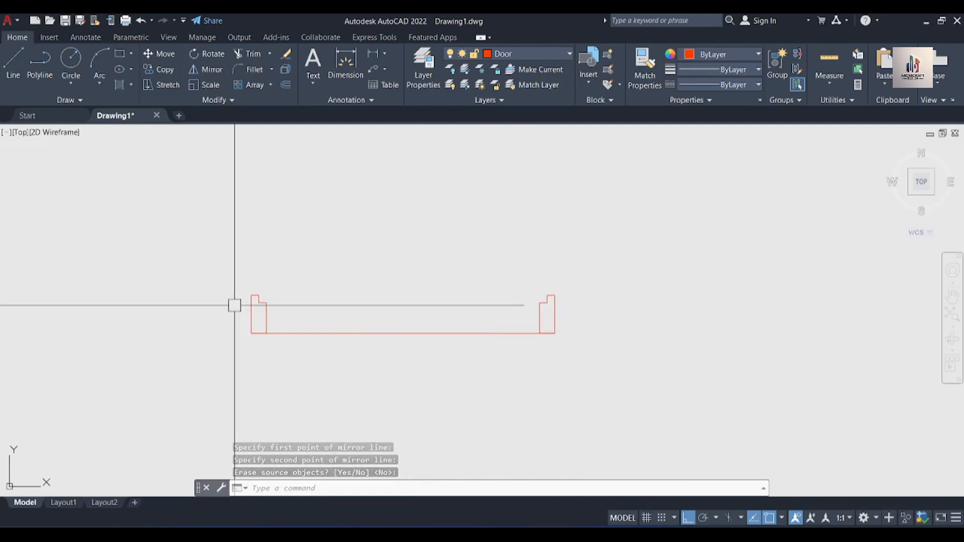
Draw the door panel as a rectangle from the left jamb's notch top corner to the right jamb's notch inner corner
{"action": "scroll", "coordinate": [234, 306], "scroll_direction": "up", "scroll_amount": 2}
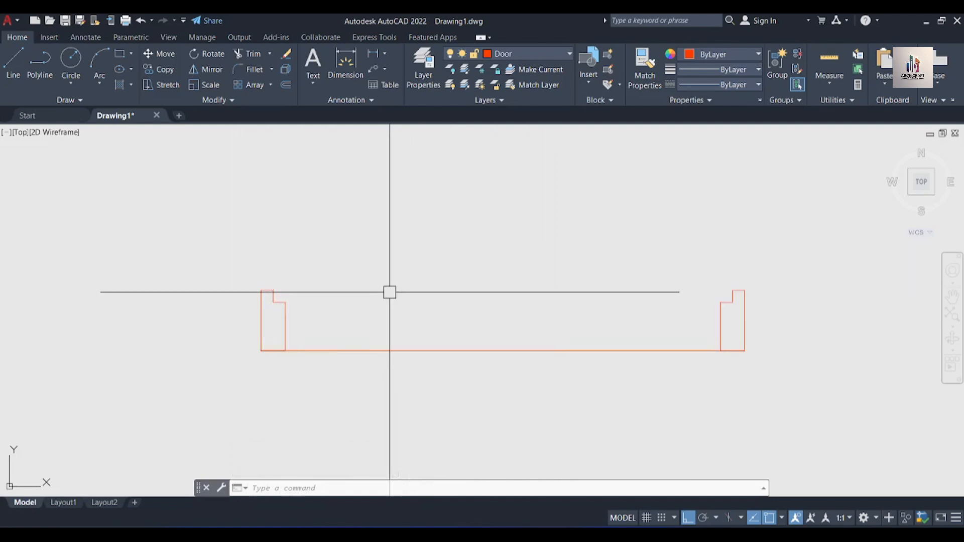
{"action": "type", "text": "rec"}
{"action": "key", "text": "Return"}
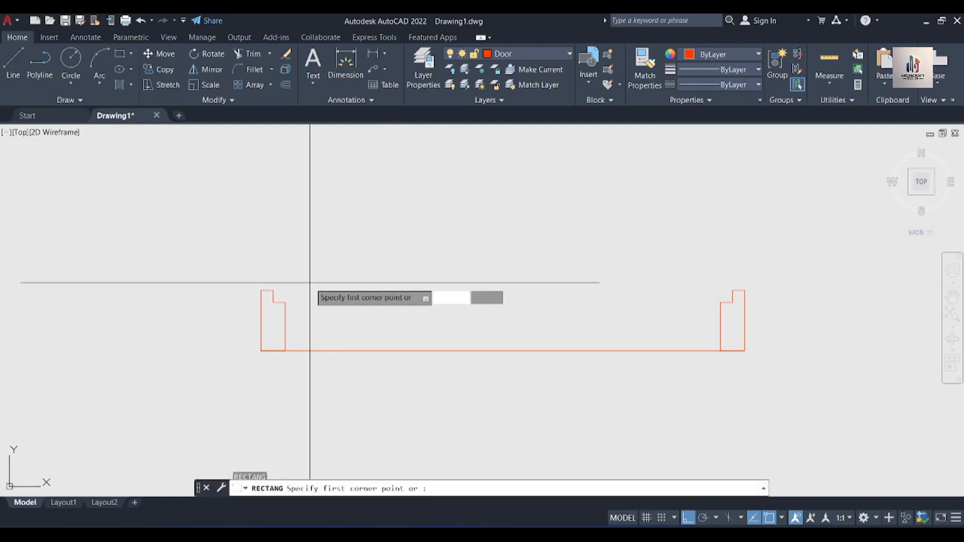
{"action": "left_click", "coordinate": [273, 290]}
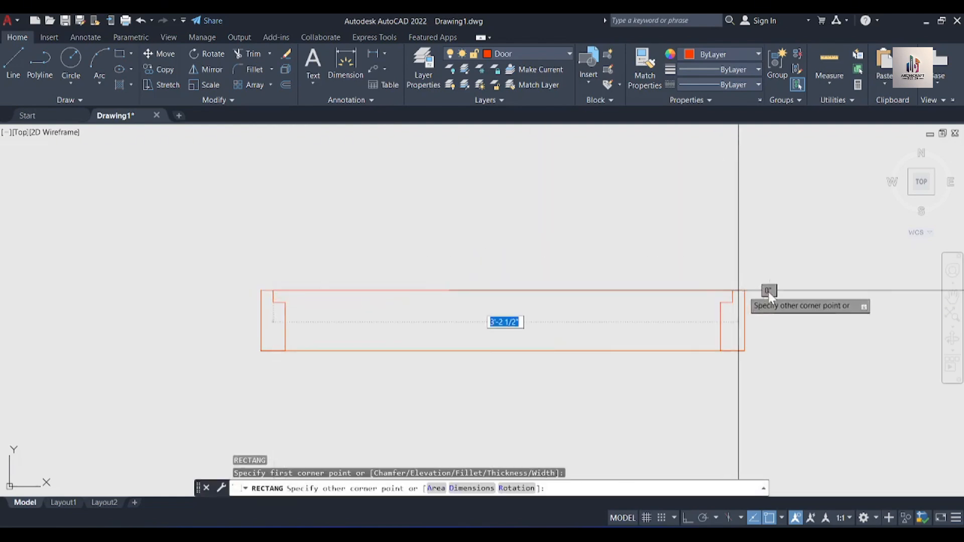
{"action": "left_click", "coordinate": [735, 302]}
{"action": "key", "text": "Return"}
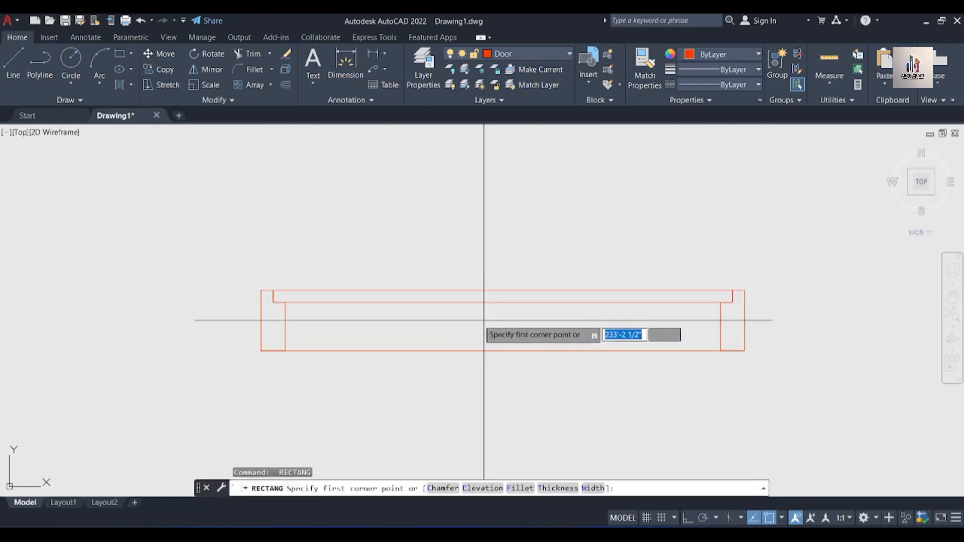
{"action": "key", "text": "Escape"}
{"action": "left_click", "coordinate": [457, 301]}
{"action": "key", "text": "Escape"}
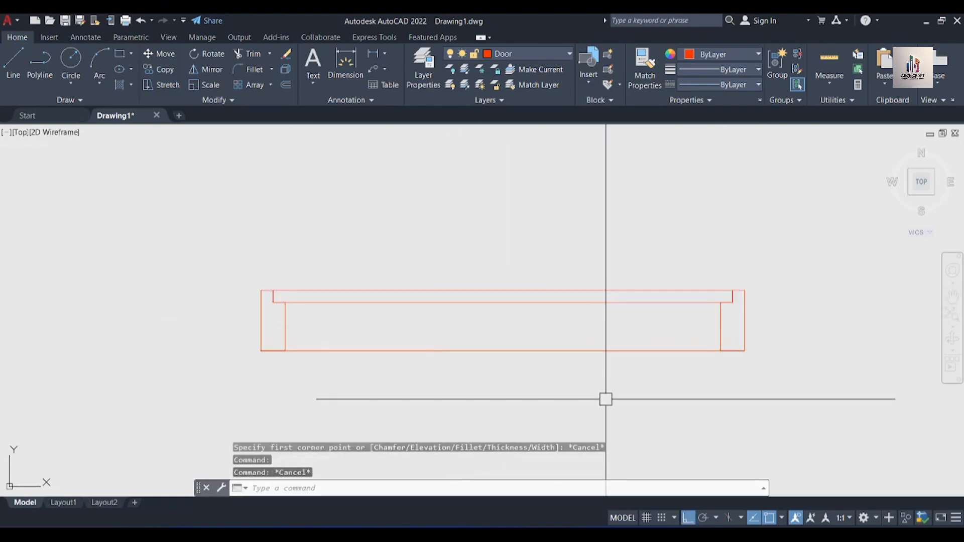
Rotate the door panel rectangle 90° counterclockwise about its upper-left corner so it stands open at the left jamb
{"action": "scroll", "coordinate": [491, 327], "scroll_direction": "down", "scroll_amount": 2}
{"action": "scroll", "coordinate": [490, 326], "scroll_direction": "down", "scroll_amount": 2}
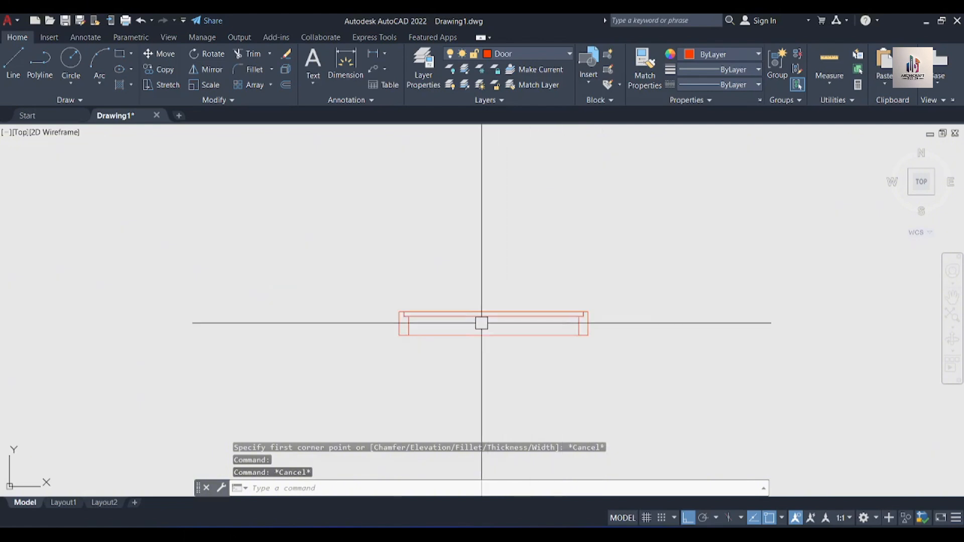
{"action": "scroll", "coordinate": [480, 323], "scroll_direction": "up", "scroll_amount": 4}
{"action": "scroll", "coordinate": [531, 219], "scroll_direction": "down", "scroll_amount": 2}
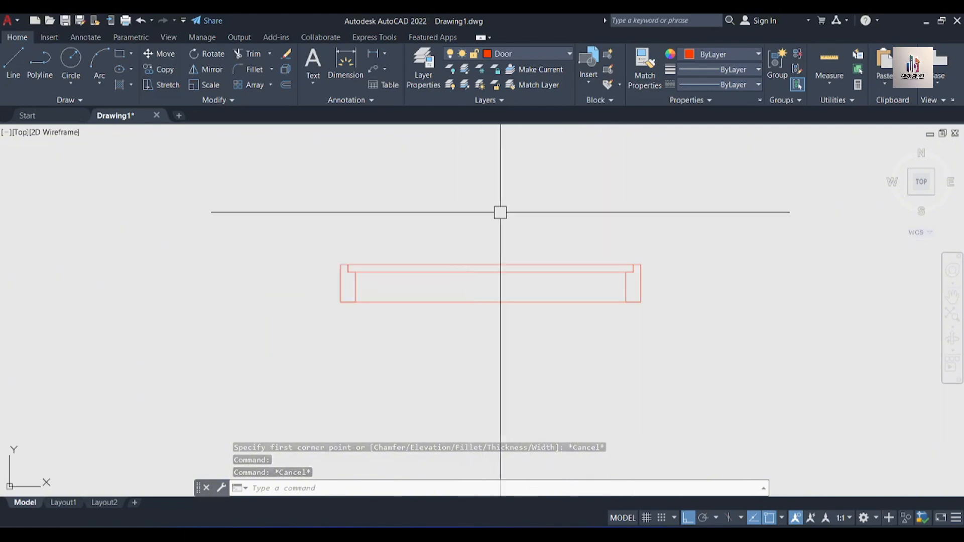
{"action": "middle_click_drag", "start_coordinate": [499, 210], "coordinate": [485, 251]}
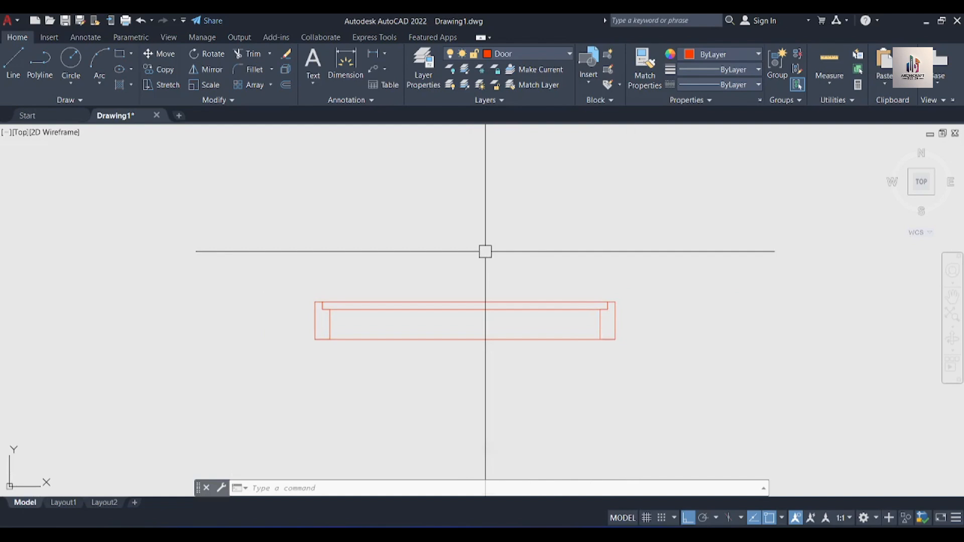
{"action": "type", "text": "RO"}
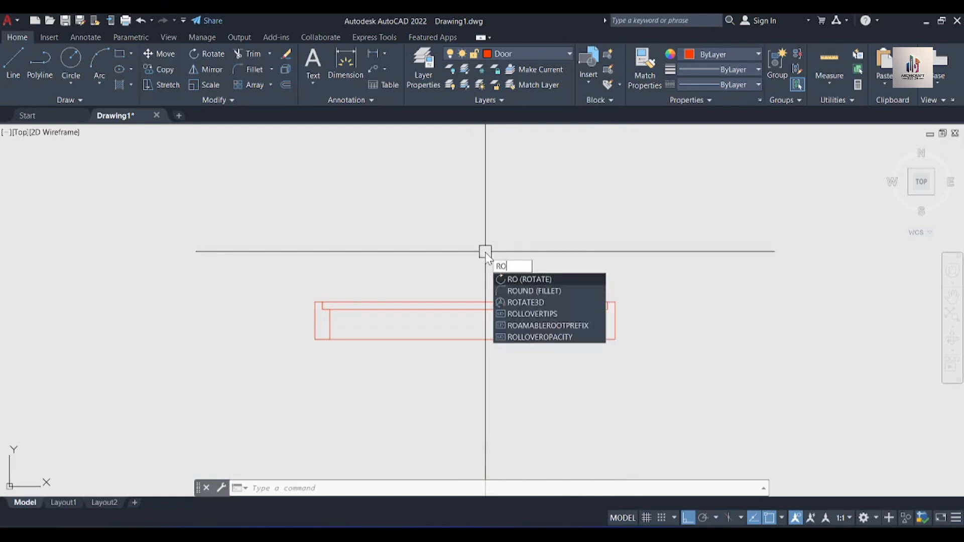
{"action": "key", "text": "Return"}
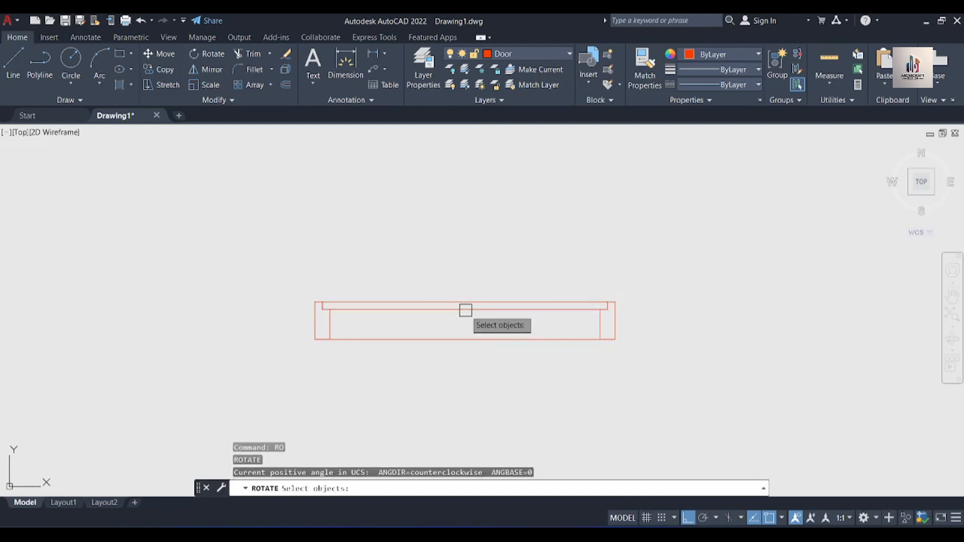
{"action": "left_click", "coordinate": [465, 306]}
{"action": "key", "text": "Return"}
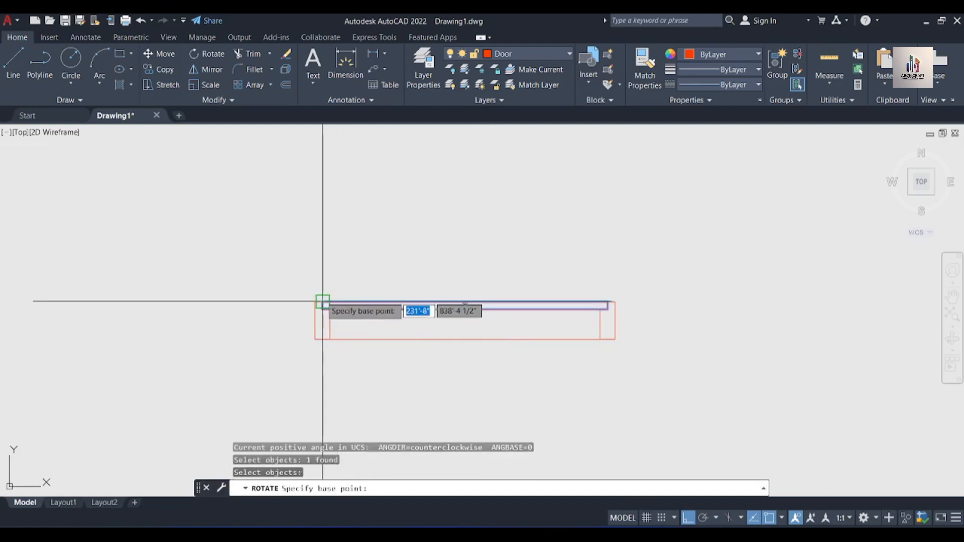
{"action": "left_click", "coordinate": [322, 302]}
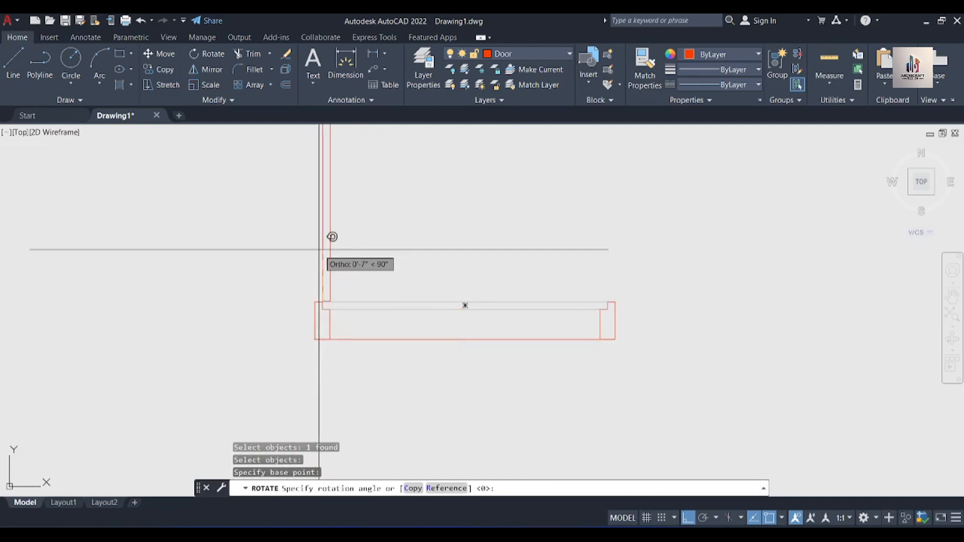
{"action": "left_click", "coordinate": [318, 250]}
{"action": "middle_click_drag", "start_coordinate": [379, 247], "coordinate": [358, 338]}
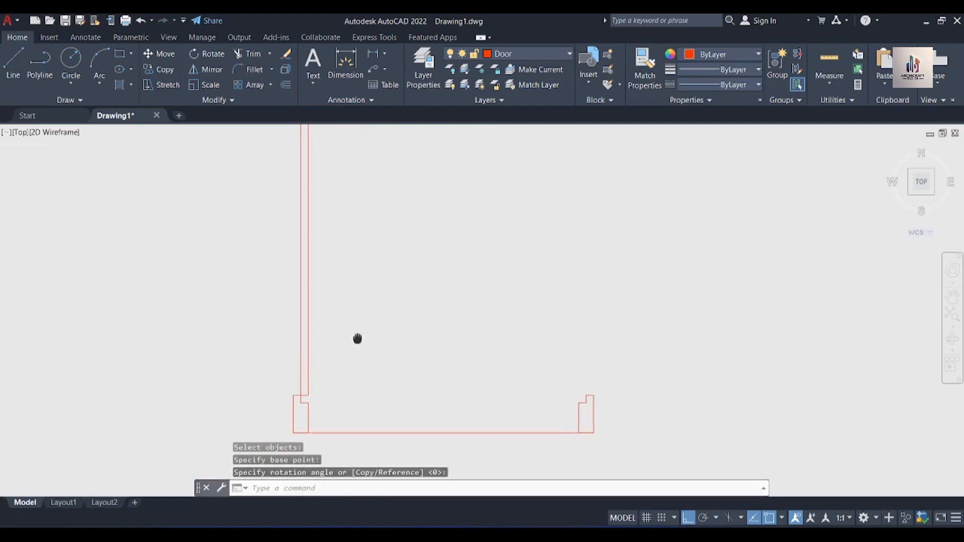
{"action": "scroll", "coordinate": [357, 339], "scroll_direction": "down", "scroll_amount": 2}
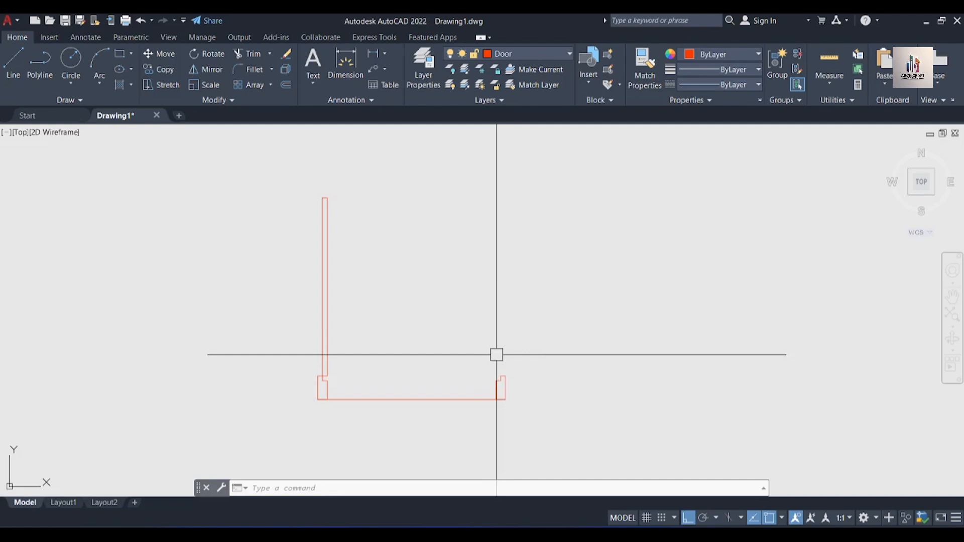
Draw the door swing as a three-point arc from the right jamb's notch corner through the open panel's upper-right corner to its top edge
{"action": "type", "text": "a"}
{"action": "key", "text": "Return"}
{"action": "scroll", "coordinate": [497, 381], "scroll_direction": "up", "scroll_amount": 2}
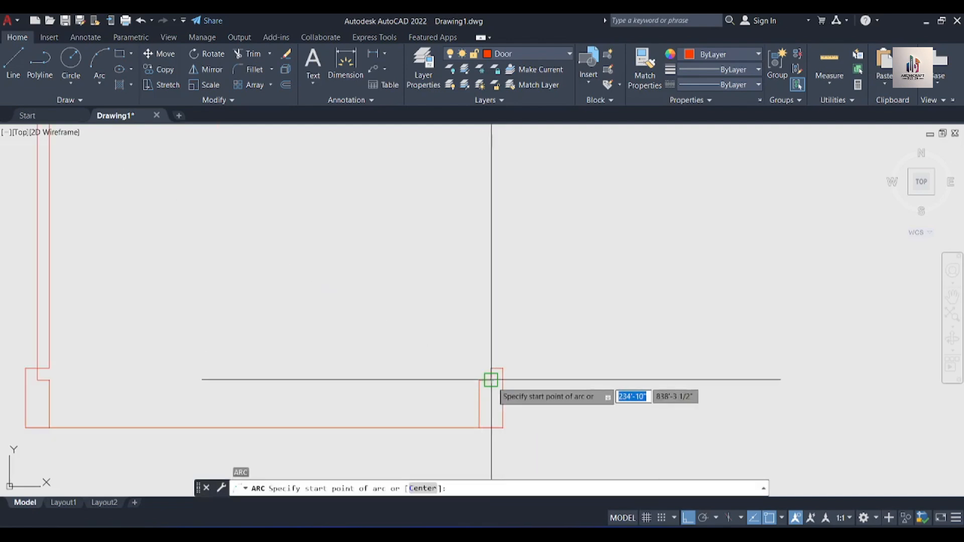
{"action": "left_click", "coordinate": [491, 379]}
{"action": "scroll", "coordinate": [465, 301], "scroll_direction": "down", "scroll_amount": 2}
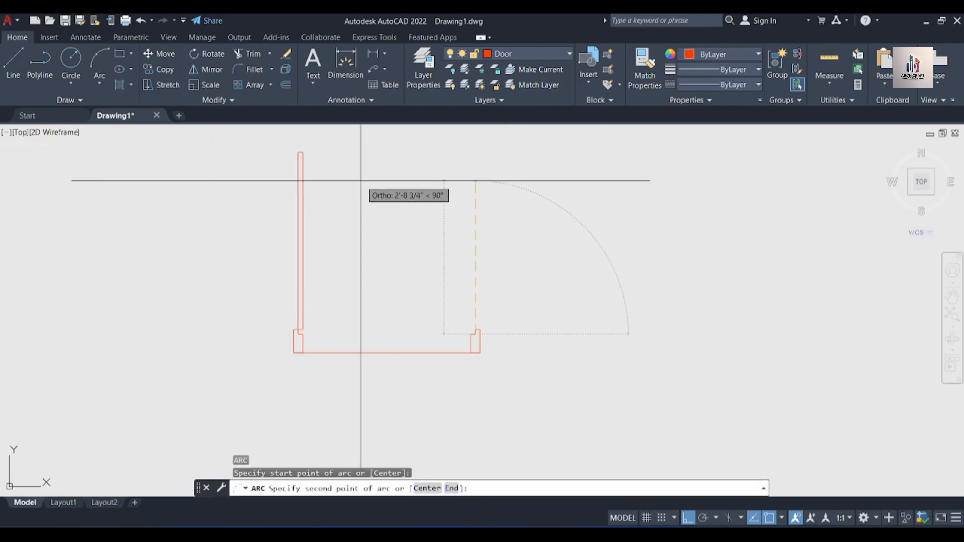
{"action": "middle_click_drag", "start_coordinate": [361, 180], "coordinate": [448, 243]}
{"action": "scroll", "coordinate": [390, 216], "scroll_direction": "up", "scroll_amount": 4}
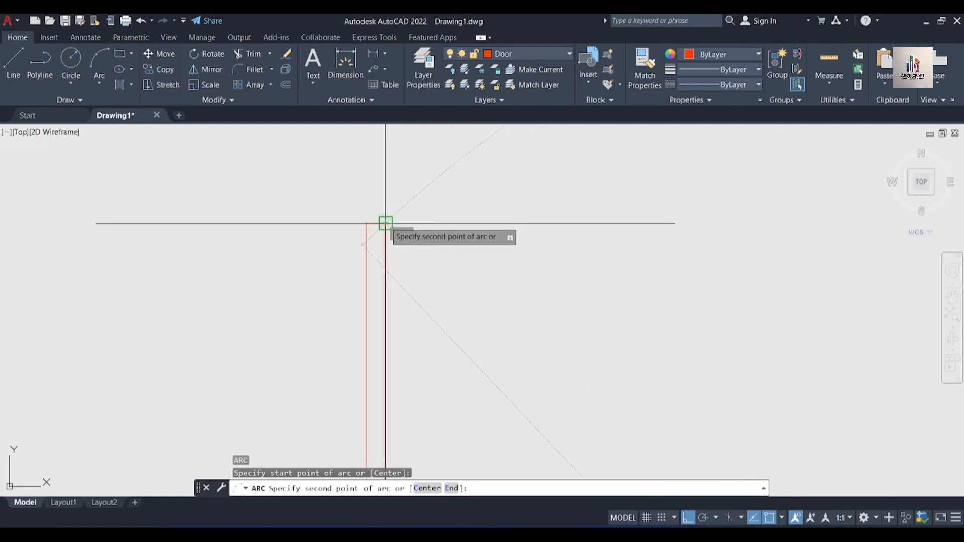
{"action": "left_click", "coordinate": [385, 223]}
{"action": "left_click", "coordinate": [375, 224]}
{"action": "scroll", "coordinate": [389, 239], "scroll_direction": "down", "scroll_amount": 4}
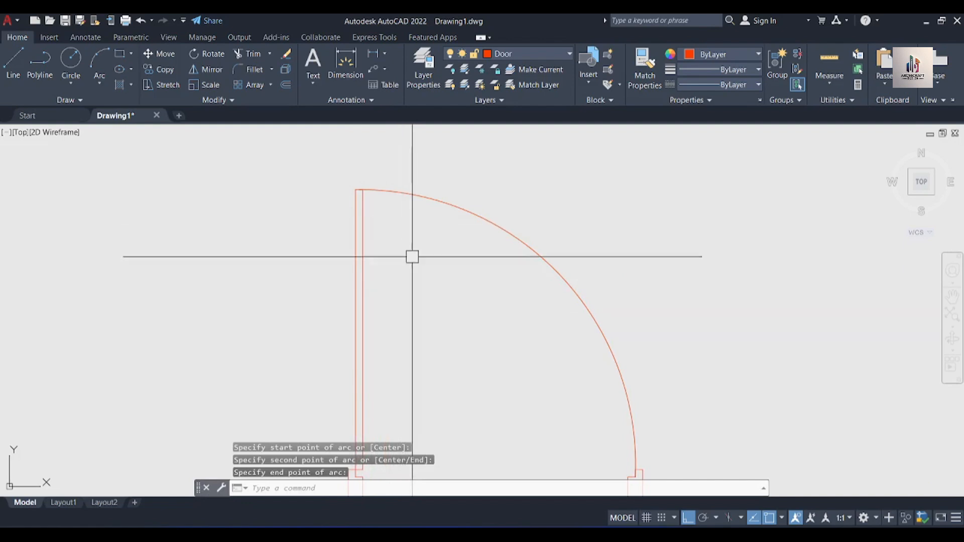
Delete the horizontal sill line between the two jambs
{"action": "scroll", "coordinate": [425, 220], "scroll_direction": "down", "scroll_amount": 4}
{"action": "left_click", "coordinate": [433, 319]}
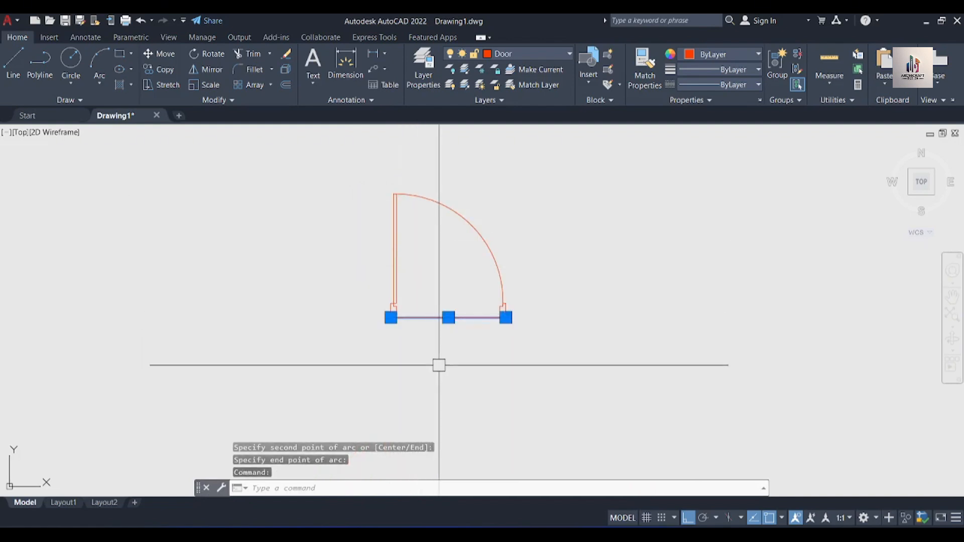
{"action": "key", "text": "Delete"}
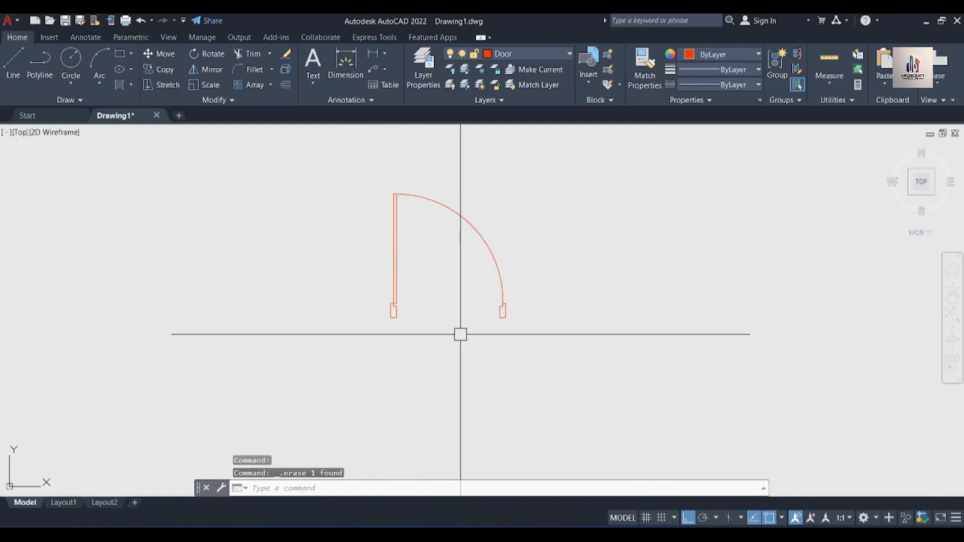
Convert the entire door drawing, including jambs, panel and swing arc, into a block named door-3'4
{"action": "middle_click_drag", "start_coordinate": [459, 335], "coordinate": [306, 350]}
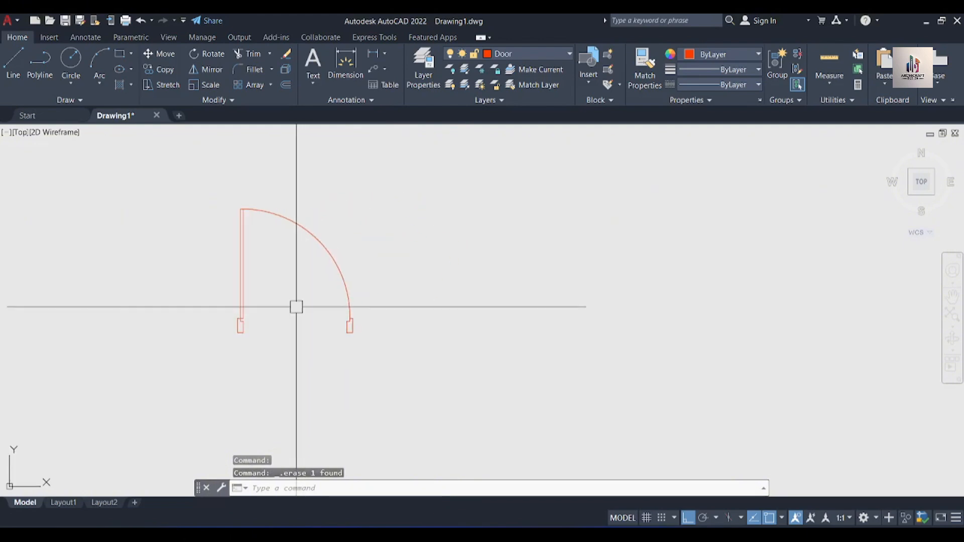
{"action": "scroll", "coordinate": [296, 306], "scroll_direction": "up", "scroll_amount": 2}
{"action": "scroll", "coordinate": [311, 303], "scroll_direction": "down", "scroll_amount": 2}
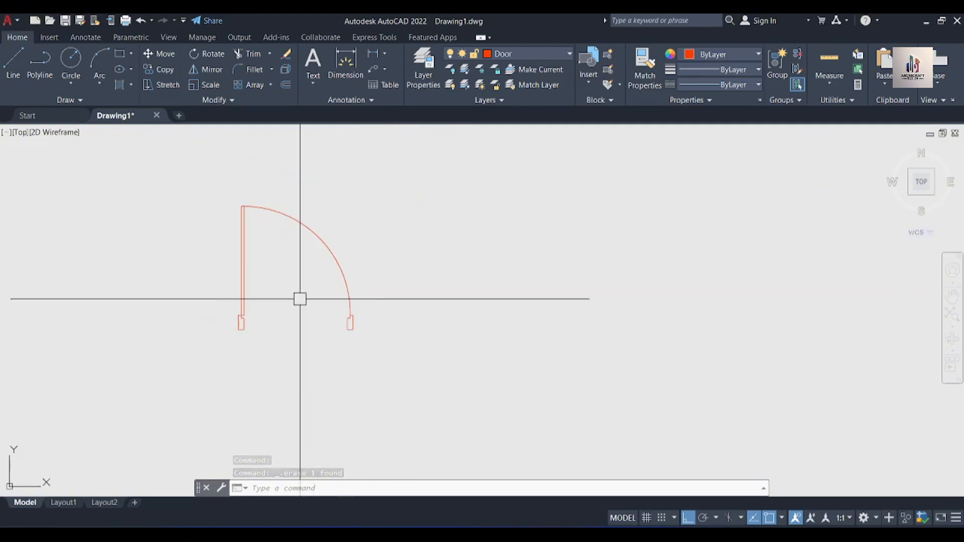
{"action": "left_click", "coordinate": [221, 181]}
{"action": "left_click", "coordinate": [422, 394]}
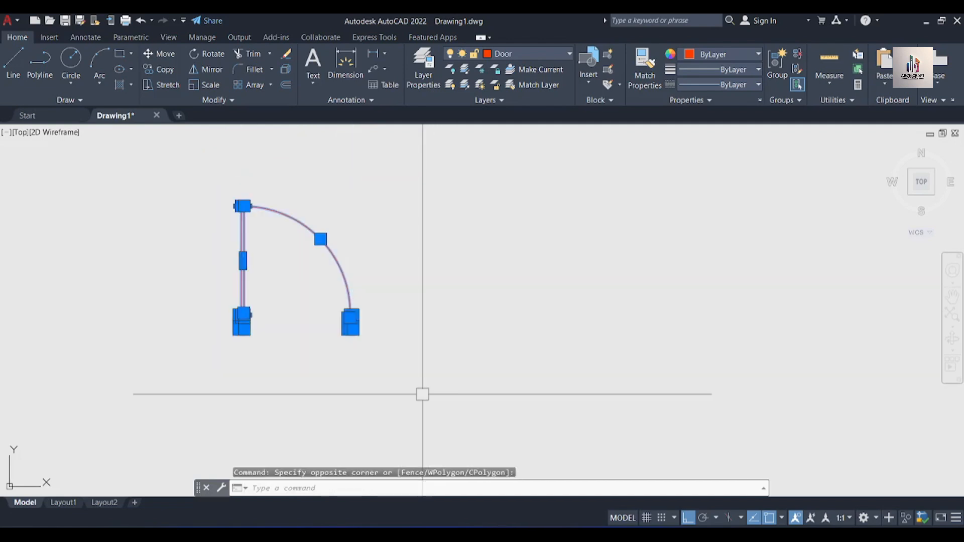
{"action": "type", "text": "b"}
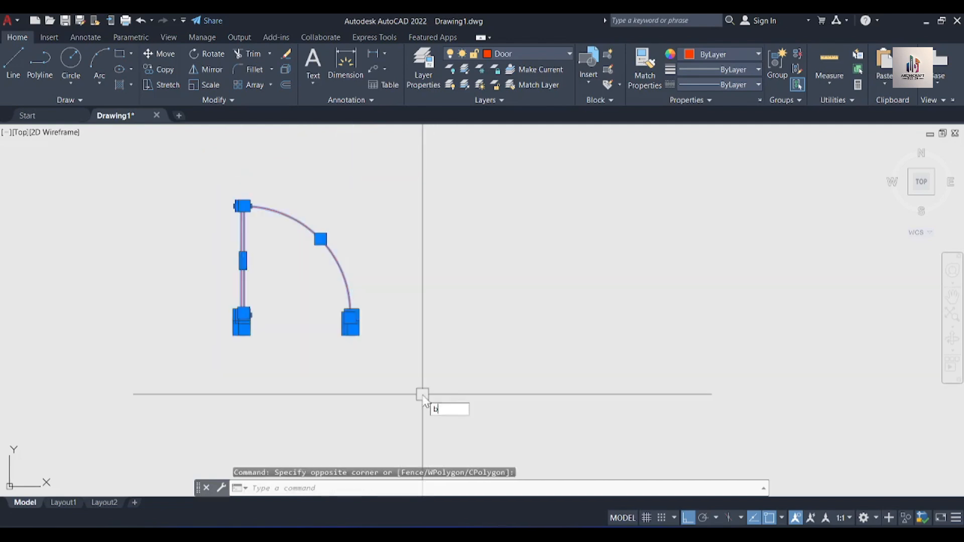
{"action": "key", "text": "Return"}
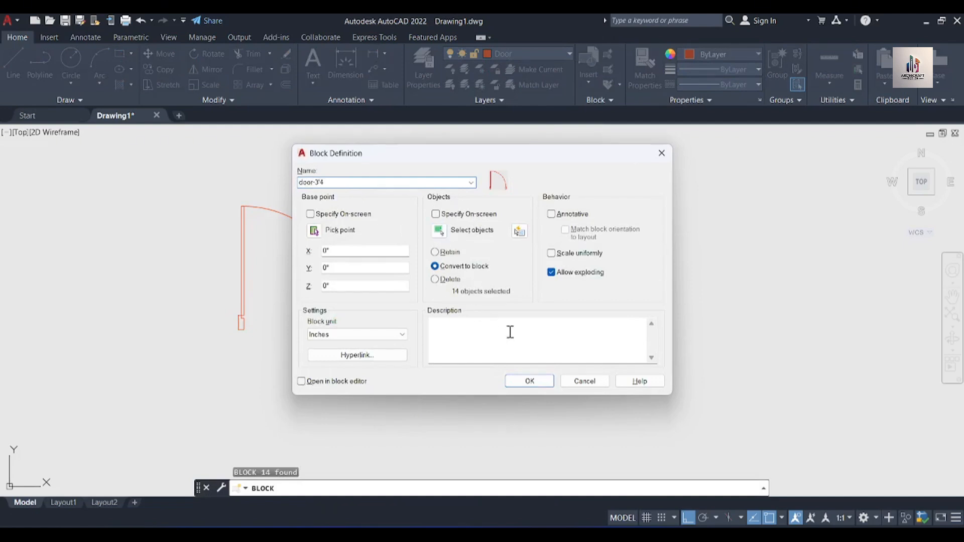
{"action": "left_click", "coordinate": [530, 381]}
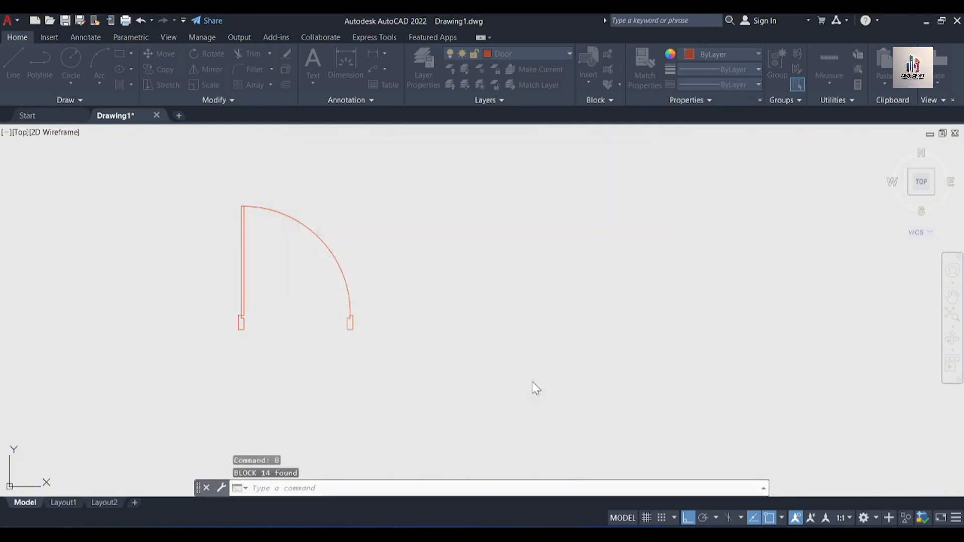
Check that the door's jambs, panel and arc select together as a single block
{"action": "left_click", "coordinate": [246, 318]}
{"action": "key", "text": "Escape"}
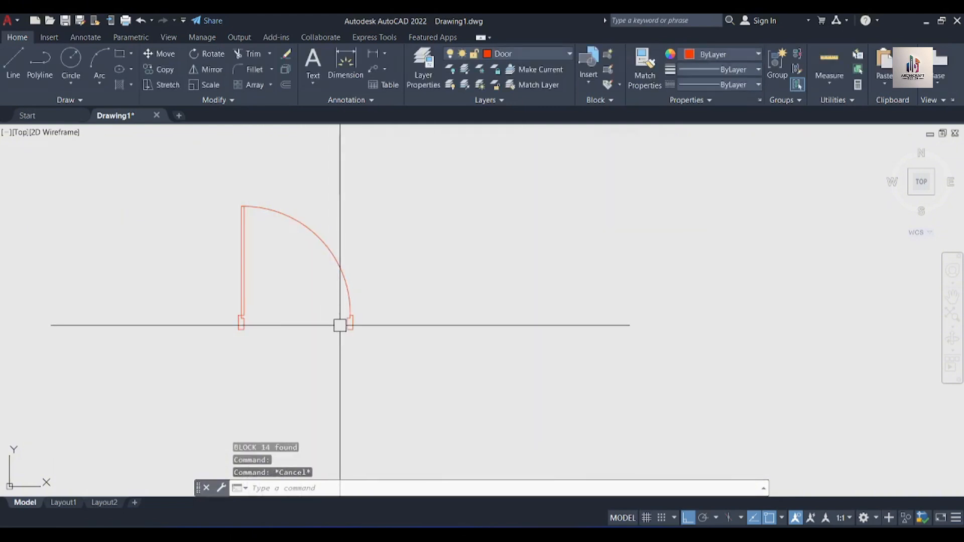
{"action": "scroll", "coordinate": [340, 325], "scroll_direction": "down", "scroll_amount": 2}
{"action": "scroll", "coordinate": [339, 316], "scroll_direction": "down", "scroll_amount": 3}
{"action": "scroll", "coordinate": [340, 316], "scroll_direction": "up", "scroll_amount": 6}
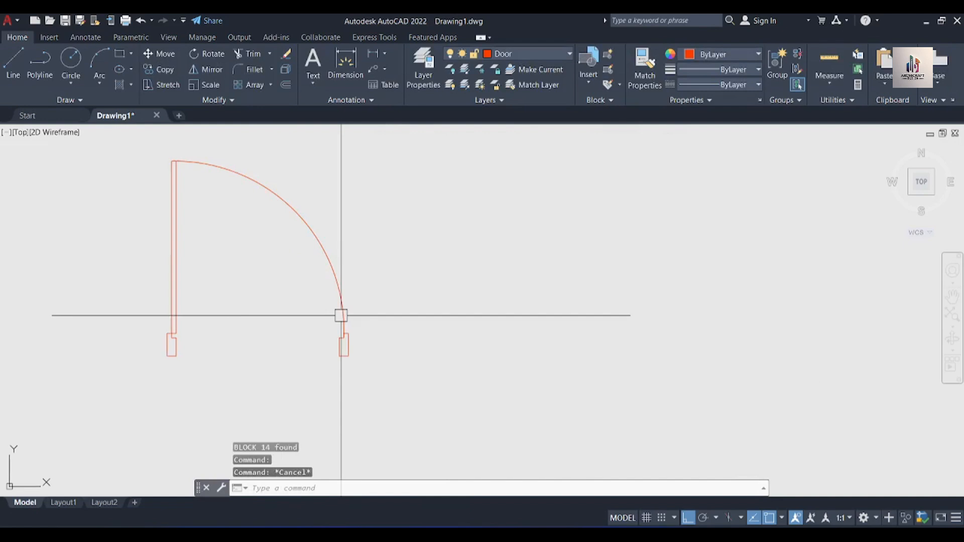
{"action": "scroll", "coordinate": [193, 312], "scroll_direction": "down", "scroll_amount": 3}
{"action": "left_click", "coordinate": [187, 313]}
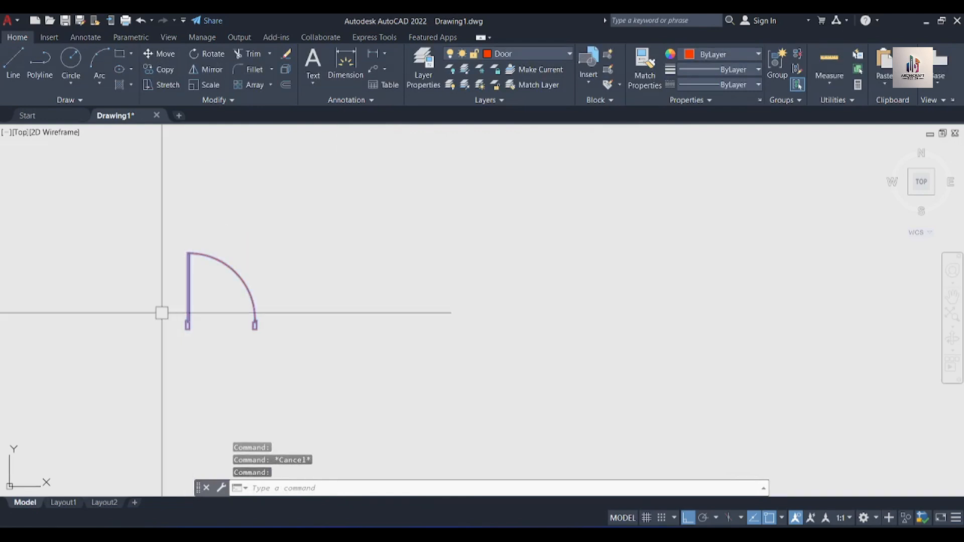
{"action": "scroll", "coordinate": [179, 312], "scroll_direction": "up", "scroll_amount": 2}
{"action": "key", "text": "Escape"}
{"action": "scroll", "coordinate": [239, 301], "scroll_direction": "down", "scroll_amount": 2}
{"action": "scroll", "coordinate": [239, 302], "scroll_direction": "up", "scroll_amount": 4}
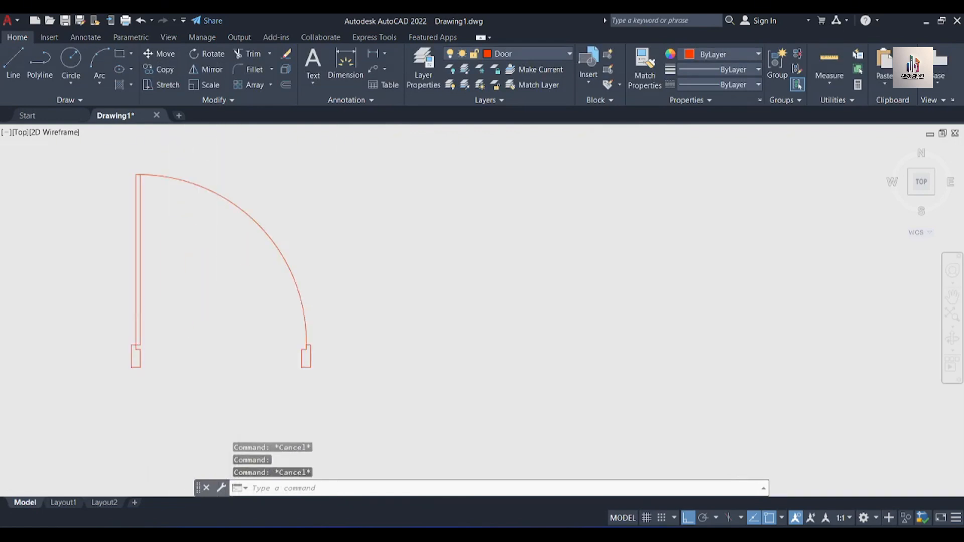
{"action": "scroll", "coordinate": [239, 301], "scroll_direction": "up", "scroll_amount": 2}
{"action": "scroll", "coordinate": [415, 275], "scroll_direction": "down", "scroll_amount": 2}
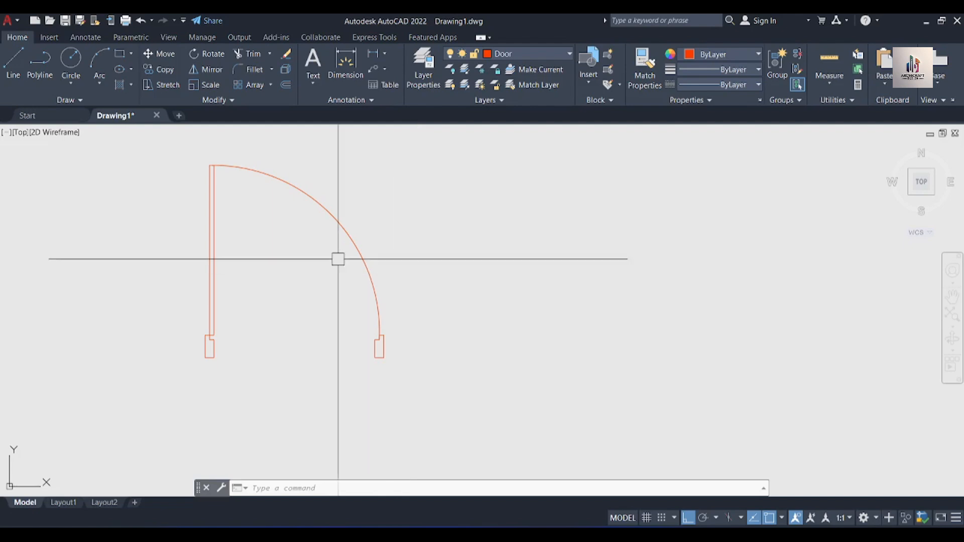
Add a horizontal linear dimension below the door between the outer bottom corners of the two jambs
{"action": "scroll", "coordinate": [117, 295], "scroll_direction": "down", "scroll_amount": 1}
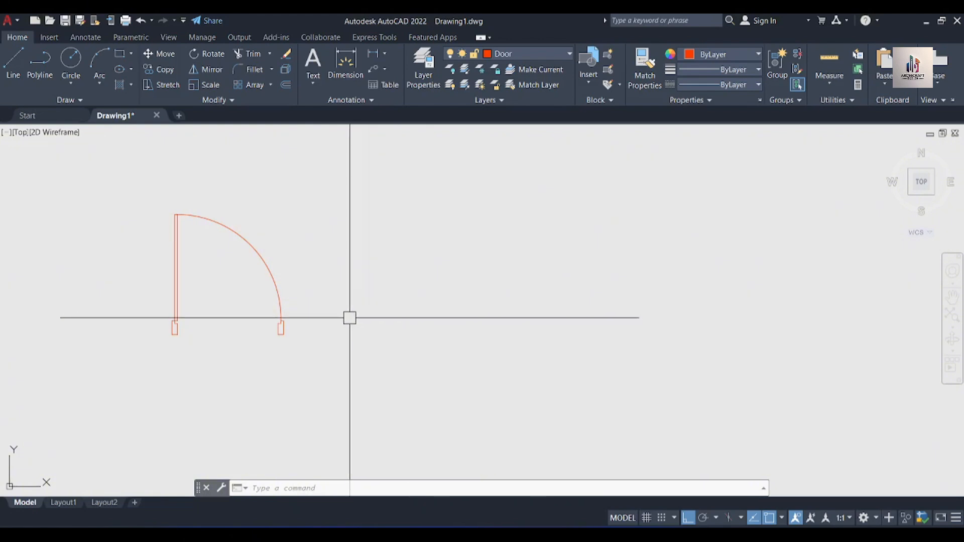
{"action": "type", "text": "dli"}
{"action": "key", "text": "Return"}
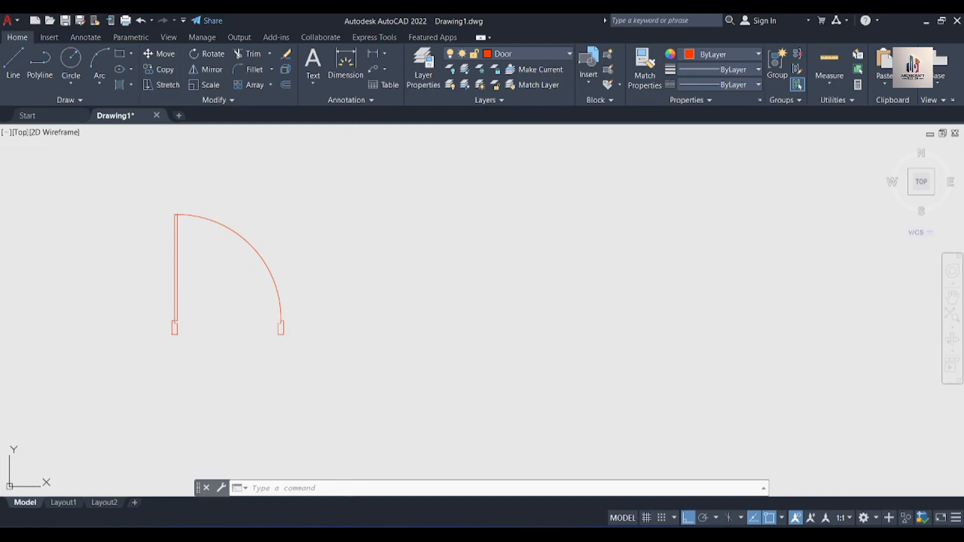
{"action": "left_click", "coordinate": [284, 334]}
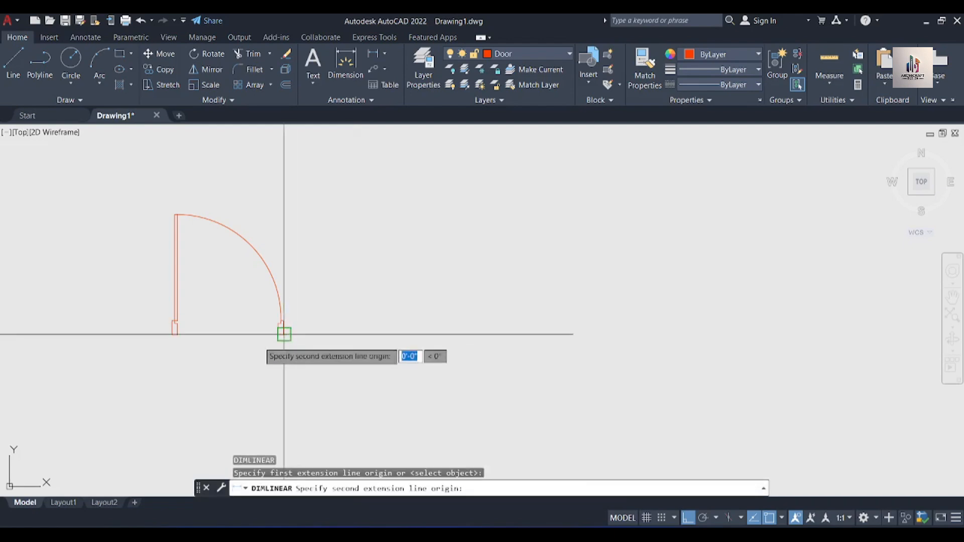
{"action": "left_click", "coordinate": [170, 335]}
{"action": "left_click", "coordinate": [236, 354]}
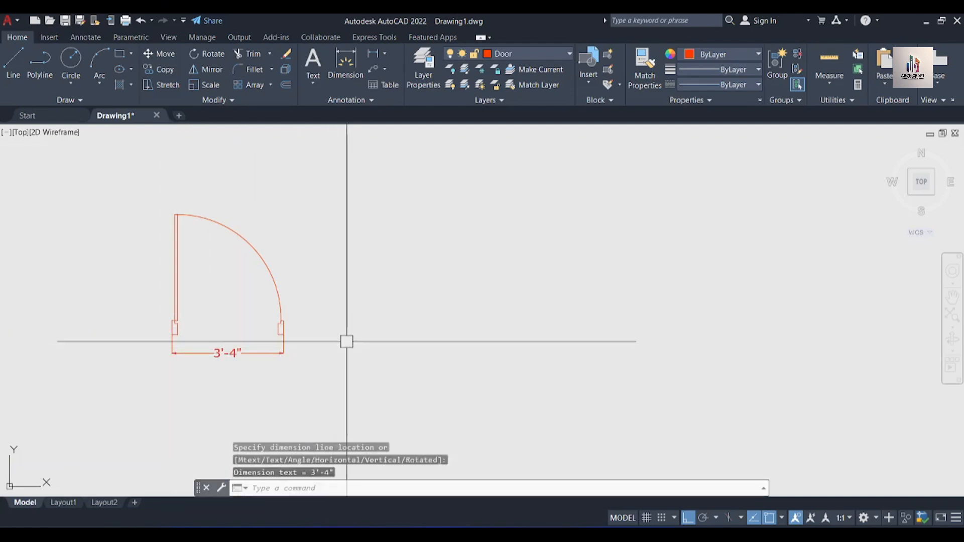
Make the window layer current
{"action": "middle_click_drag", "start_coordinate": [435, 289], "coordinate": [364, 294]}
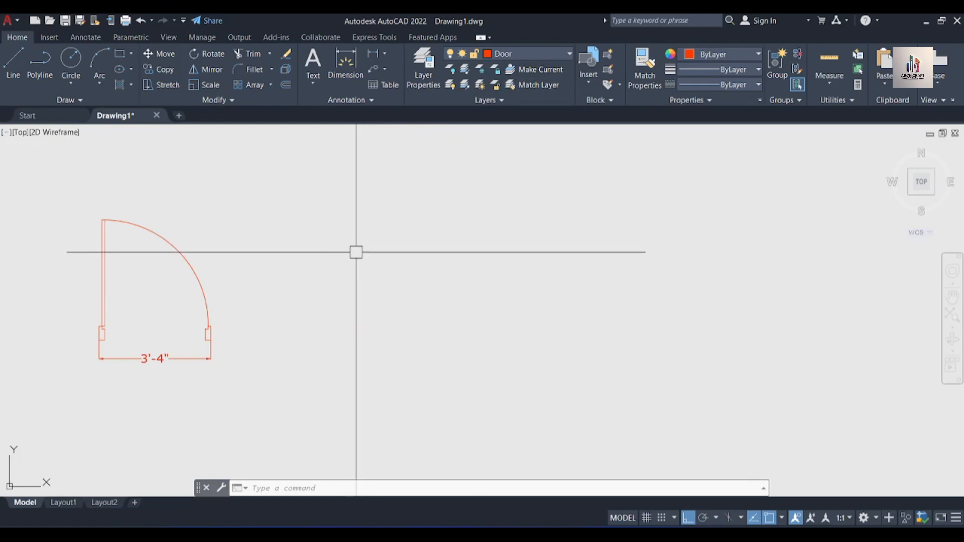
{"action": "left_click", "coordinate": [514, 55]}
{"action": "left_click", "coordinate": [507, 175]}
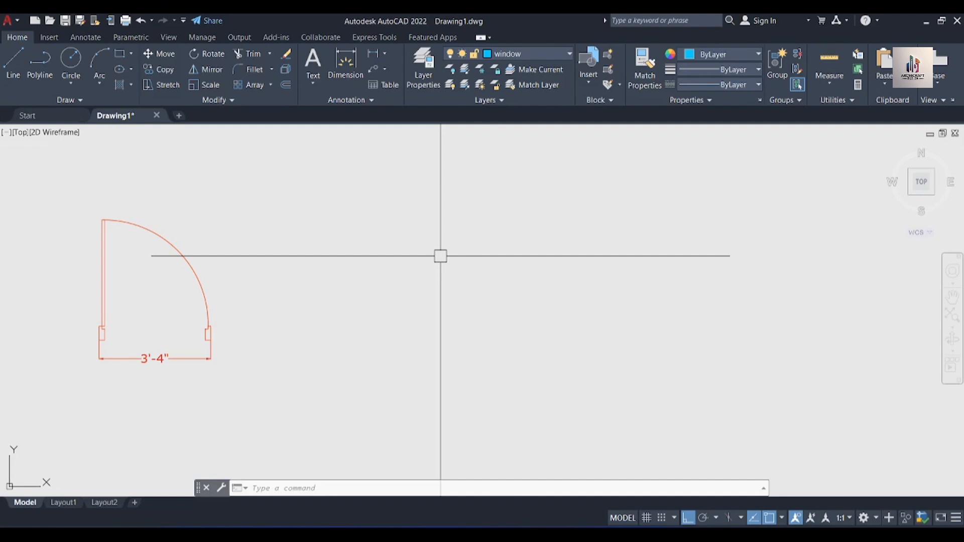
{"action": "type", "text": "RE"}
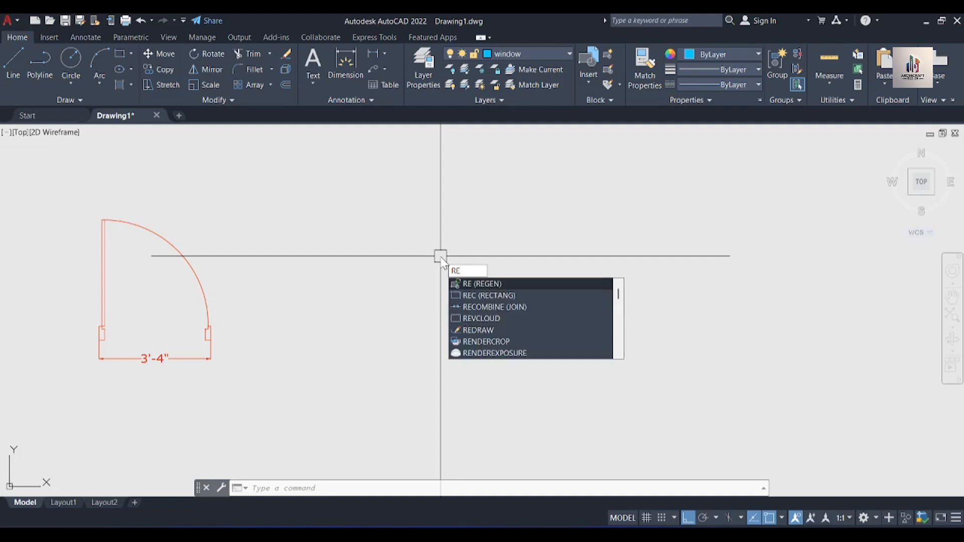
{"action": "key", "text": "Escape"}
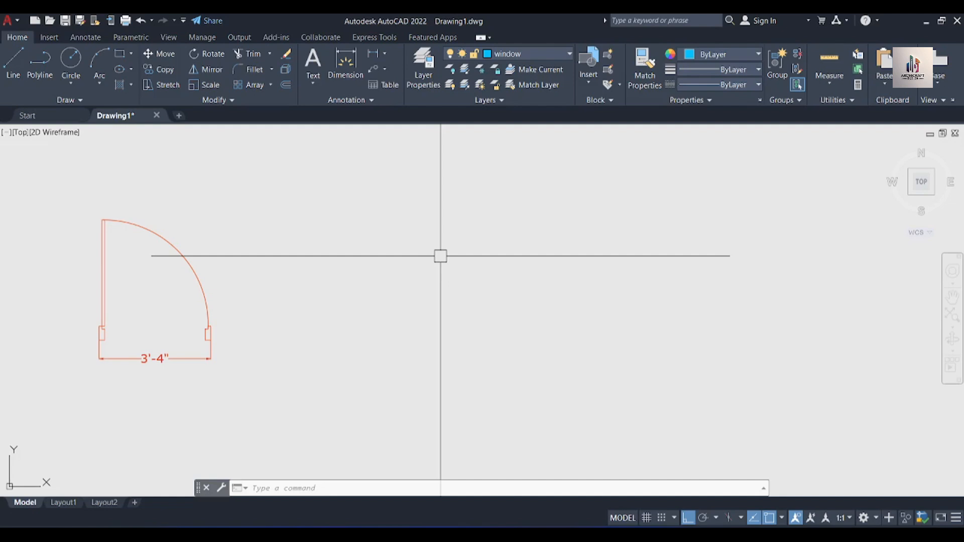
Draw a rectangle 4' wide and 5" high in the empty space to the right of the door
{"action": "type", "text": "rec"}
{"action": "key", "text": "Return"}
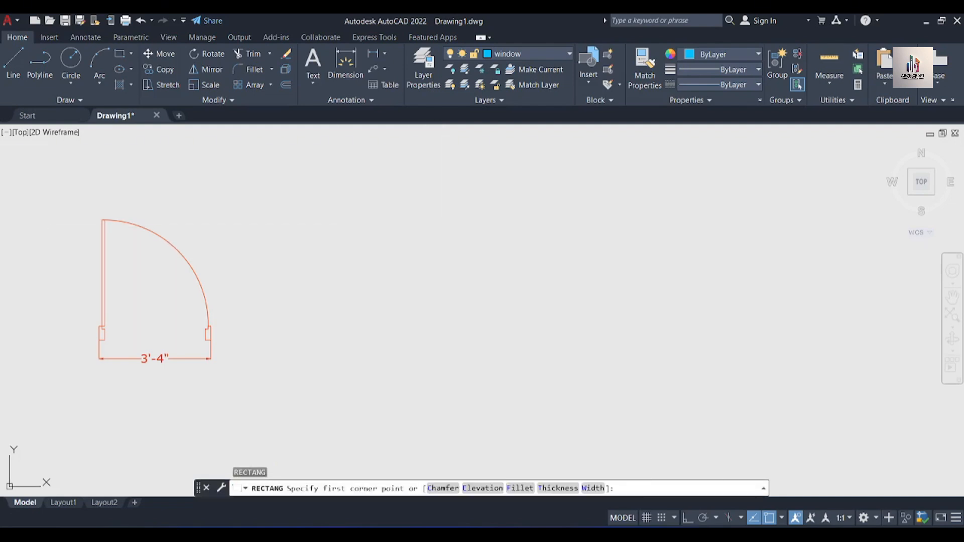
{"action": "left_click", "coordinate": [340, 227]}
{"action": "type", "text": "4"}
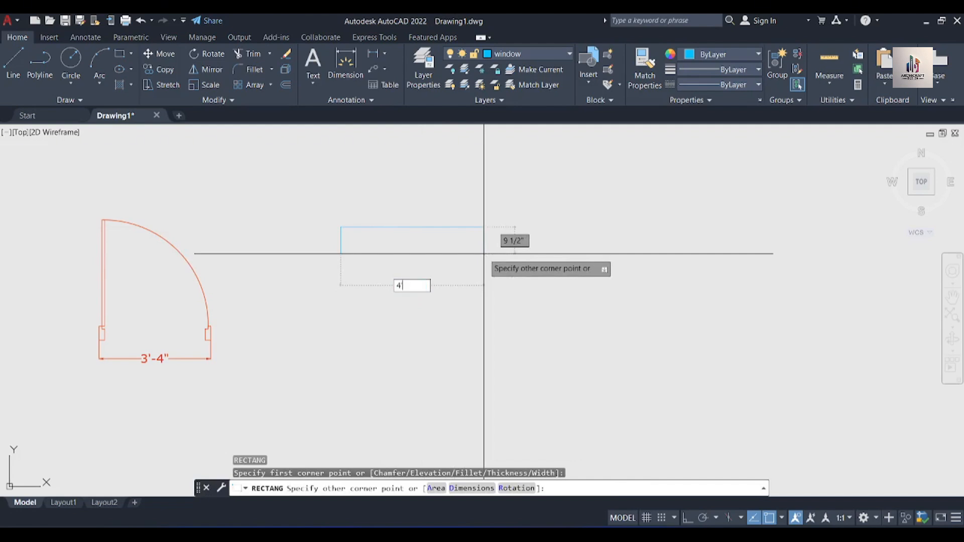
{"action": "key", "text": "Tab"}
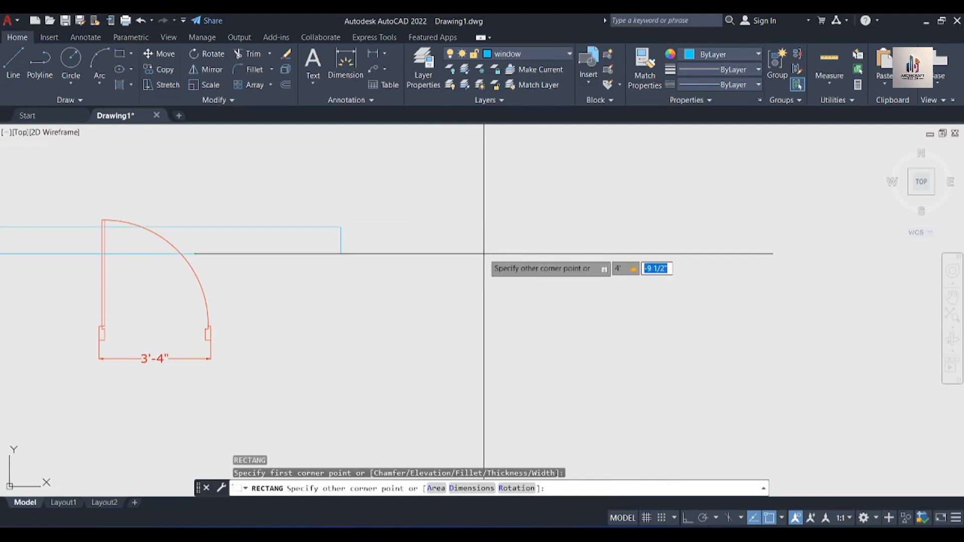
{"action": "type", "text": "5"}
{"action": "key", "text": "Return"}
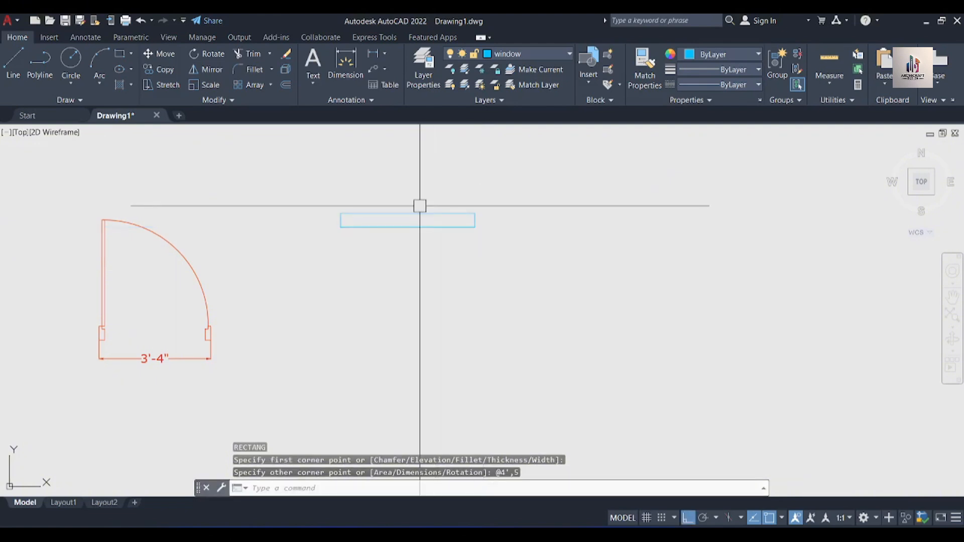
Explode the 4' by 5" window rectangle into separate lines
{"action": "scroll", "coordinate": [422, 201], "scroll_direction": "up", "scroll_amount": 2}
{"action": "scroll", "coordinate": [406, 232], "scroll_direction": "up", "scroll_amount": 4}
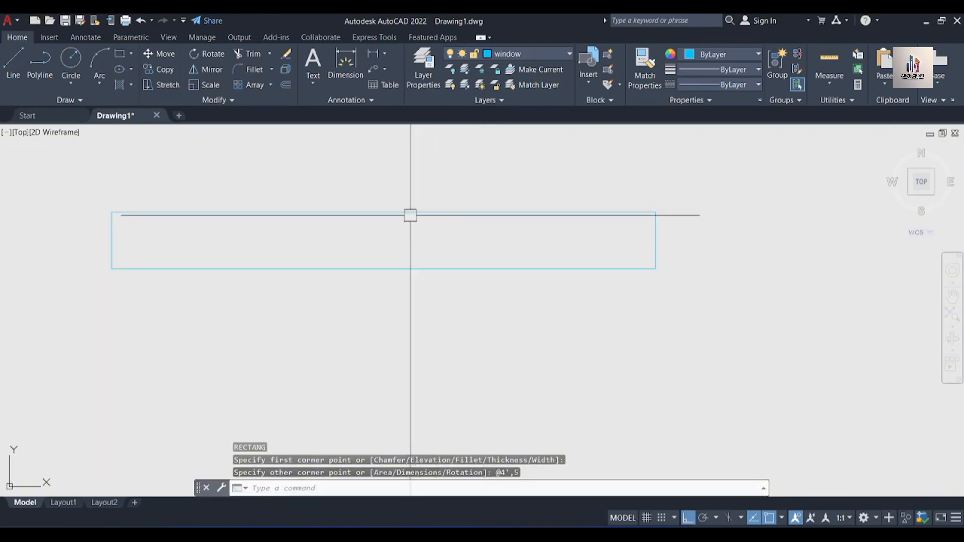
{"action": "left_click", "coordinate": [413, 211]}
{"action": "middle_click_drag", "start_coordinate": [460, 236], "coordinate": [553, 249]}
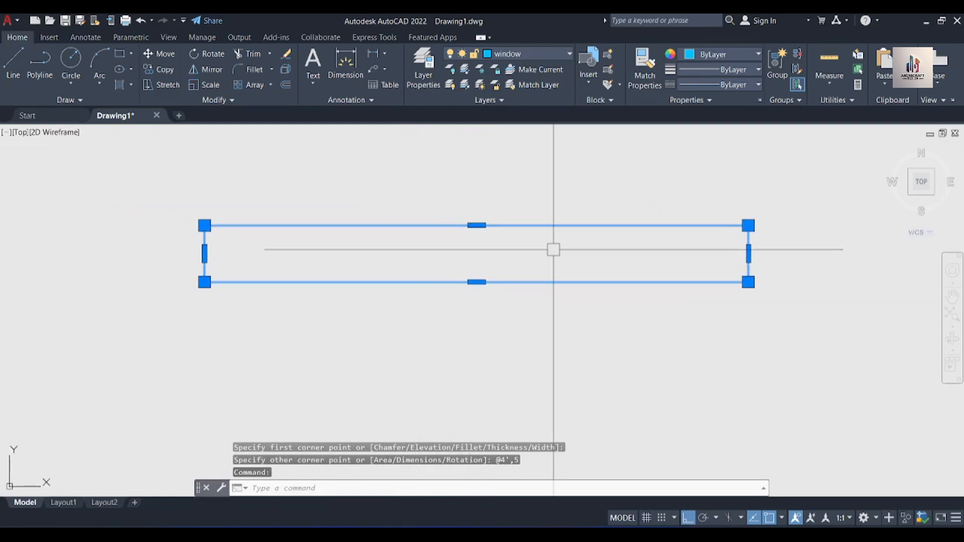
{"action": "key", "text": "Escape"}
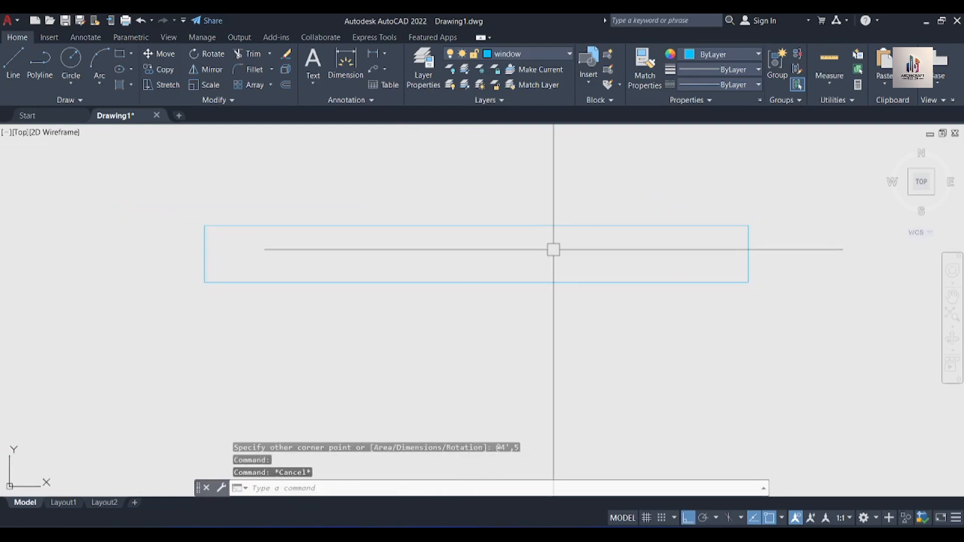
{"action": "left_click", "coordinate": [541, 226]}
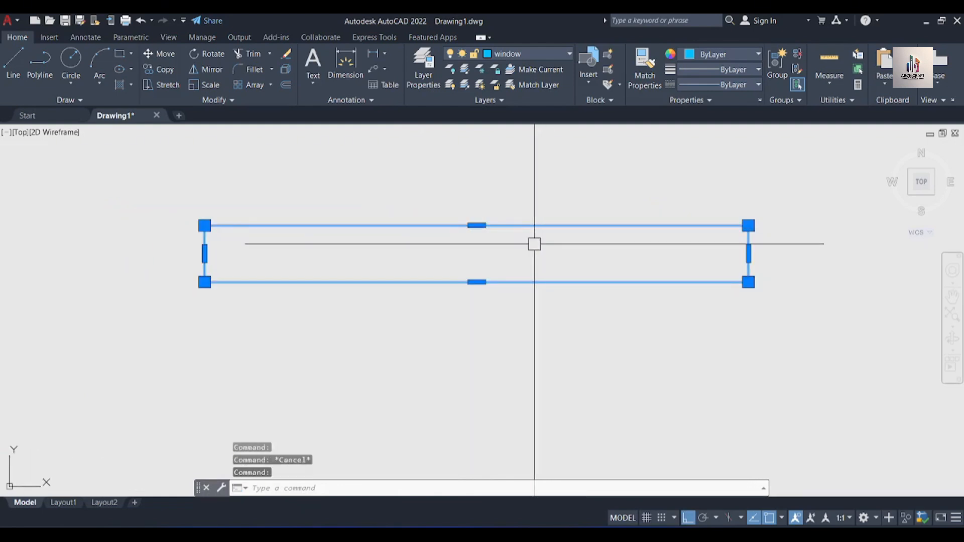
{"action": "key", "text": "Escape"}
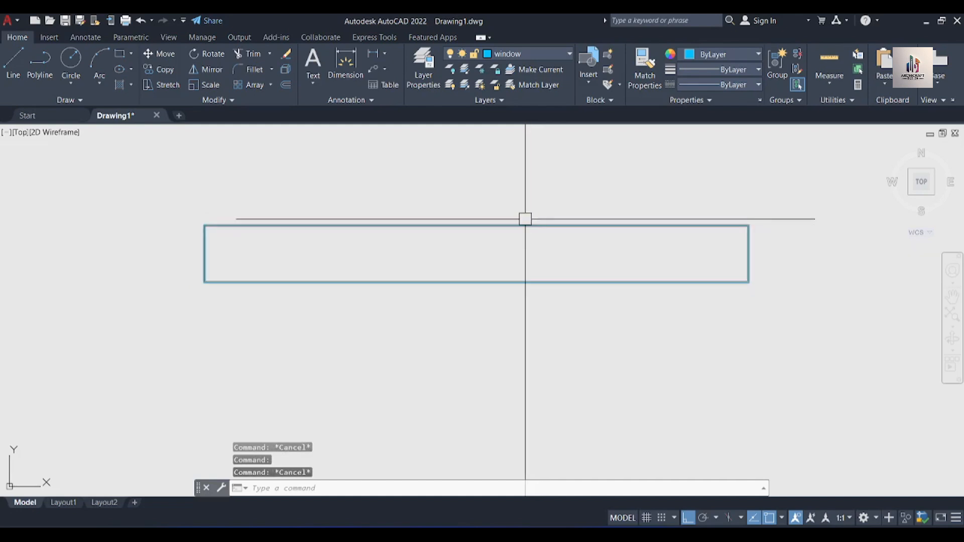
{"action": "left_click", "coordinate": [525, 219]}
{"action": "type", "text": "x"}
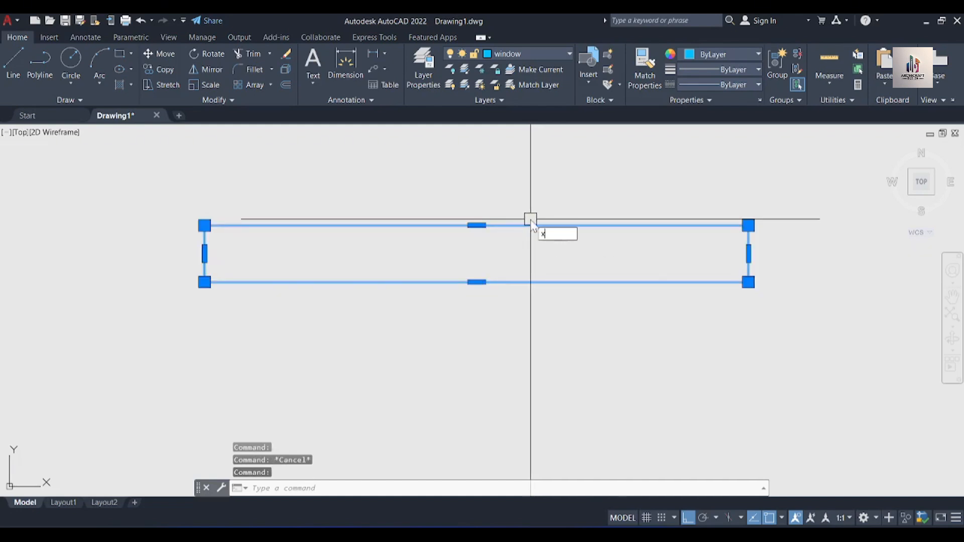
{"action": "key", "text": "Return"}
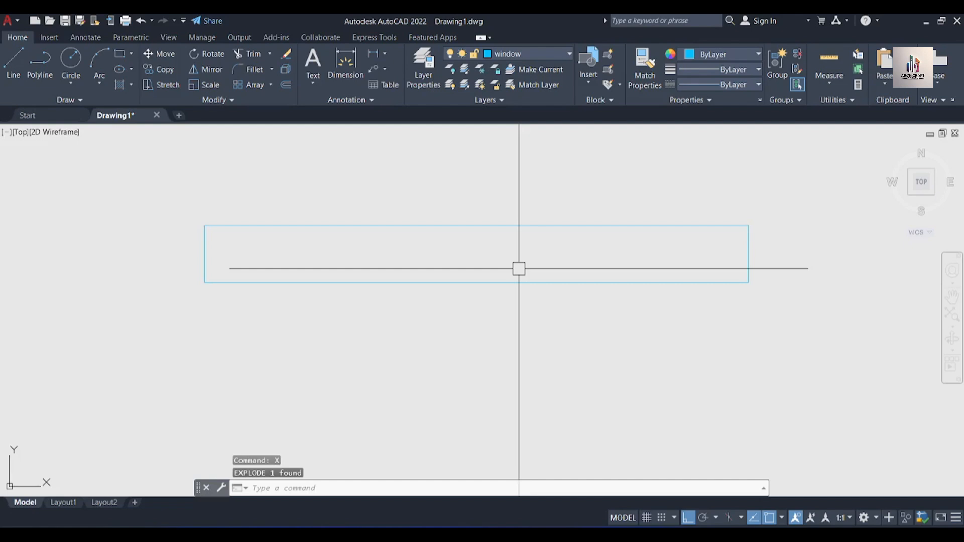
{"action": "key", "text": "Escape"}
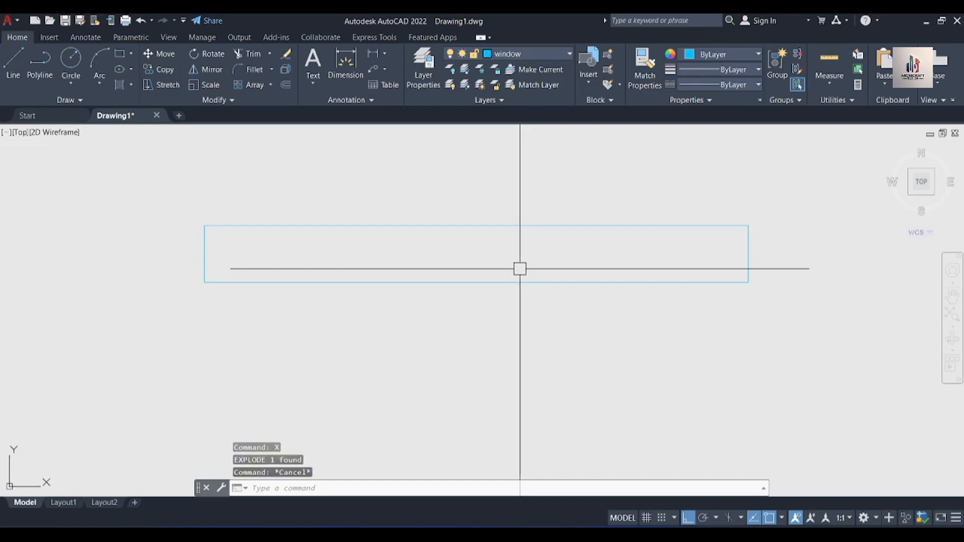
Draw a horizontal centre line across the window between the midpoints of its two short ends
{"action": "type", "text": "l"}
{"action": "key", "text": "Return"}
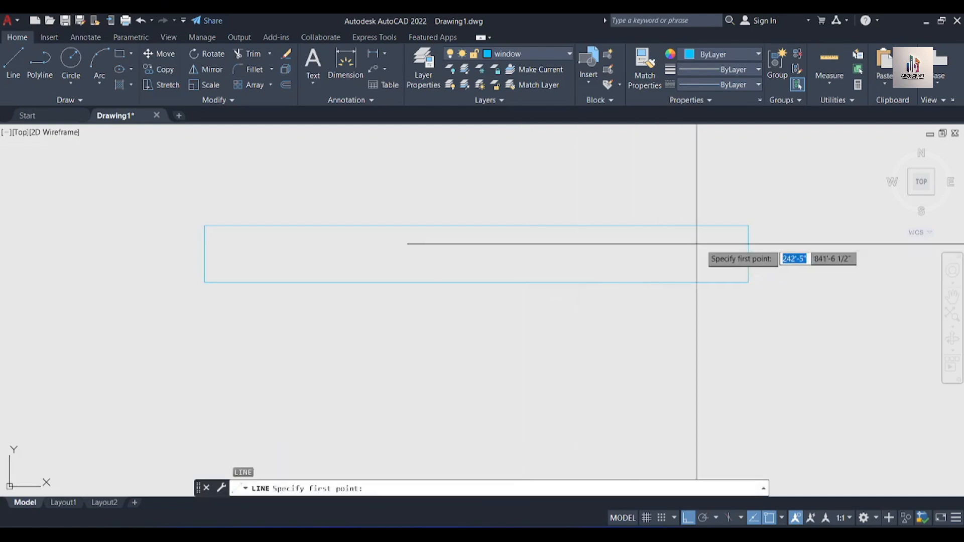
{"action": "left_click", "coordinate": [749, 252]}
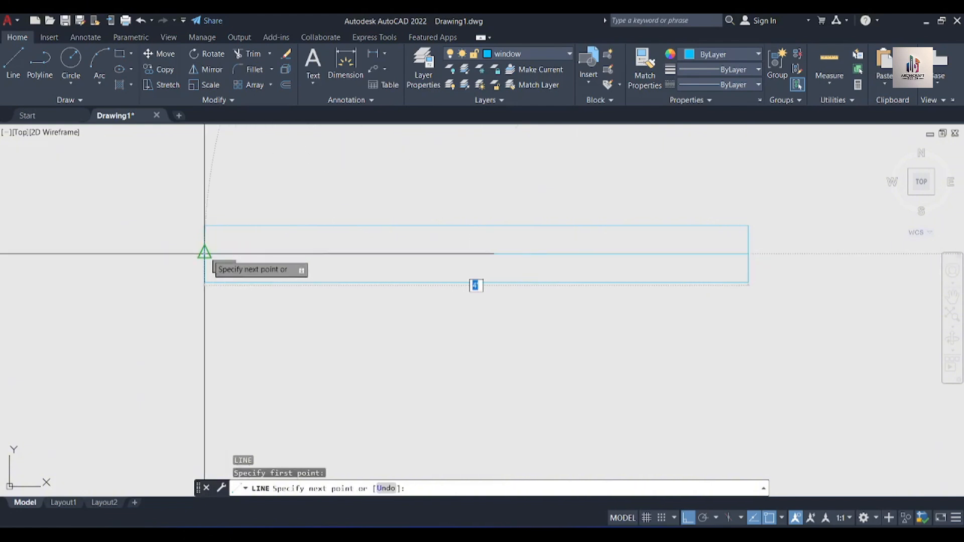
{"action": "key", "text": "Escape"}
Draw a vertical centre line between the midpoints of the window's two long sides
{"action": "key", "text": "Return"}
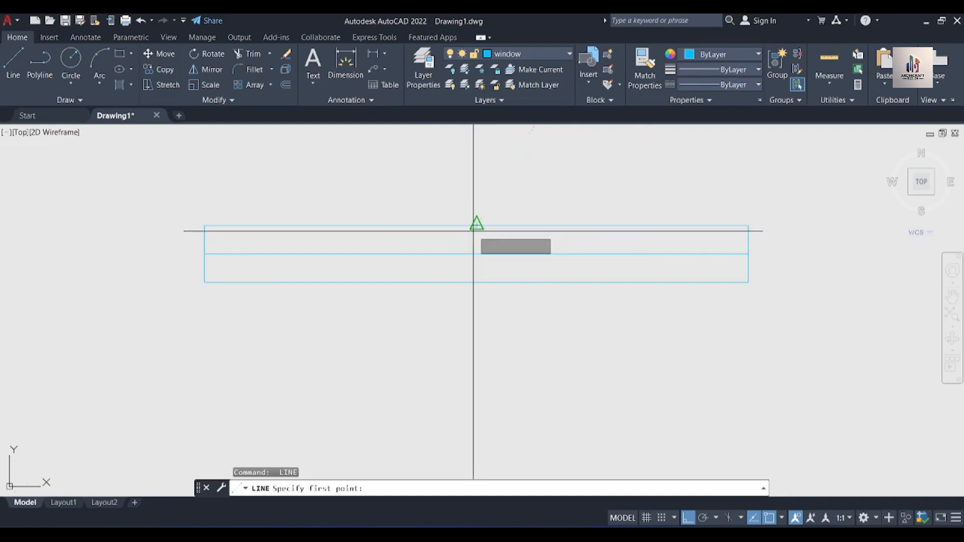
{"action": "left_click", "coordinate": [476, 282]}
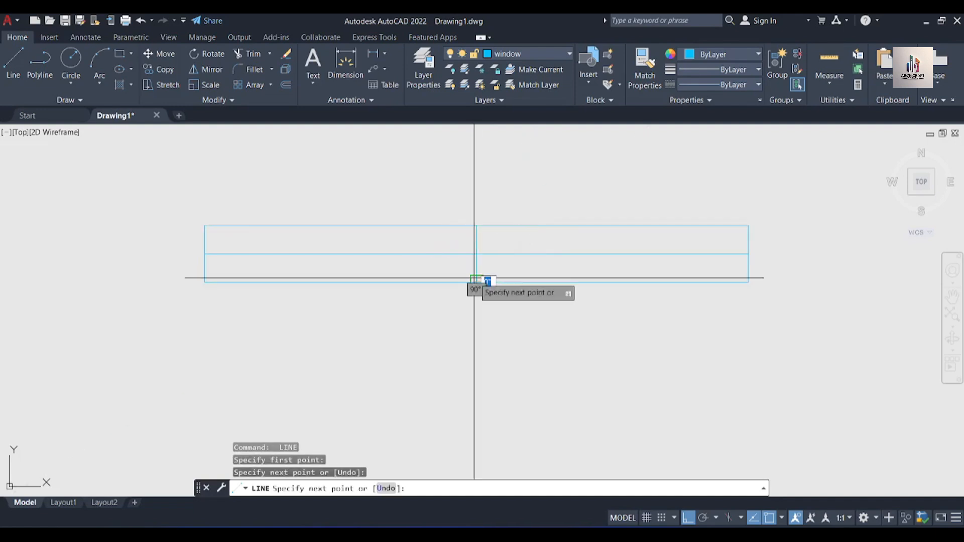
{"action": "left_click", "coordinate": [505, 276]}
{"action": "scroll", "coordinate": [623, 258], "scroll_direction": "up", "scroll_amount": 2}
{"action": "key", "text": "Escape"}
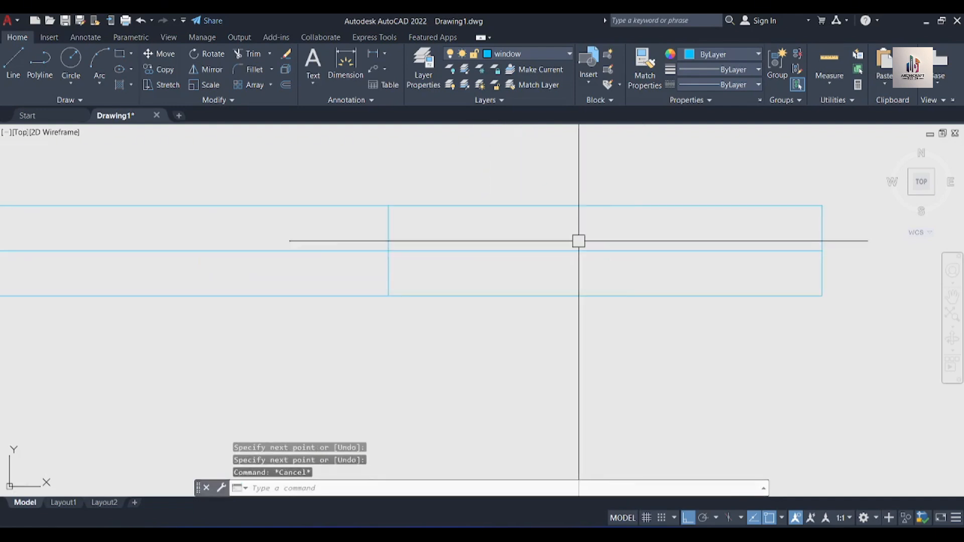
Offset the window's horizontal centre line by 1" to both sides
{"action": "scroll", "coordinate": [578, 236], "scroll_direction": "down", "scroll_amount": 2}
{"action": "type", "text": "o"}
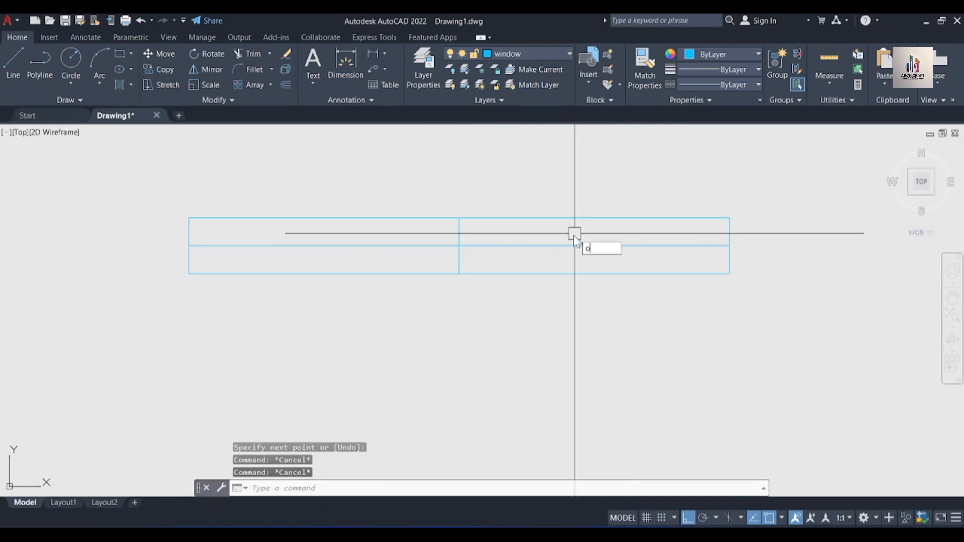
{"action": "key", "text": "Return"}
{"action": "type", "text": "1"}
{"action": "key", "text": "Return"}
{"action": "left_click", "coordinate": [567, 245]}
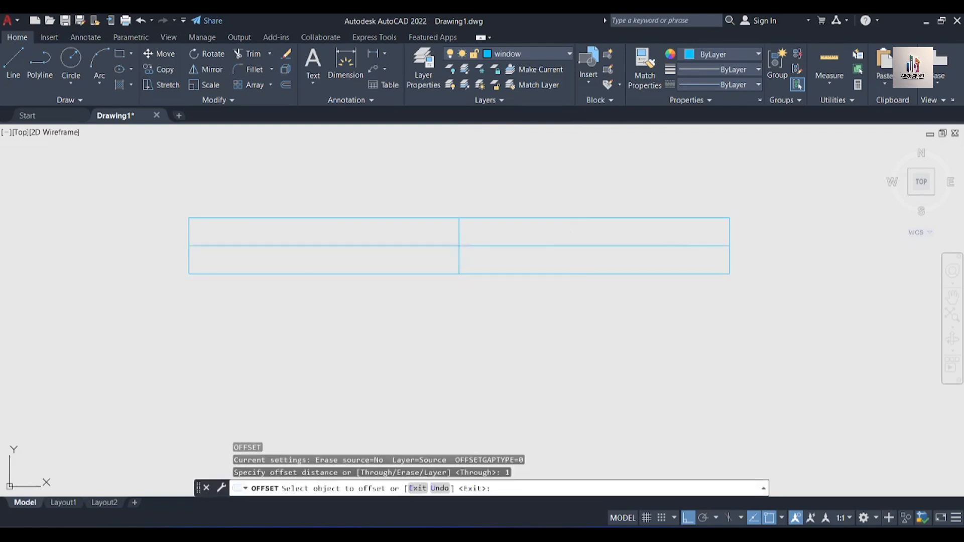
{"action": "left_click", "coordinate": [552, 272]}
{"action": "left_click", "coordinate": [556, 244]}
{"action": "left_click", "coordinate": [558, 238]}
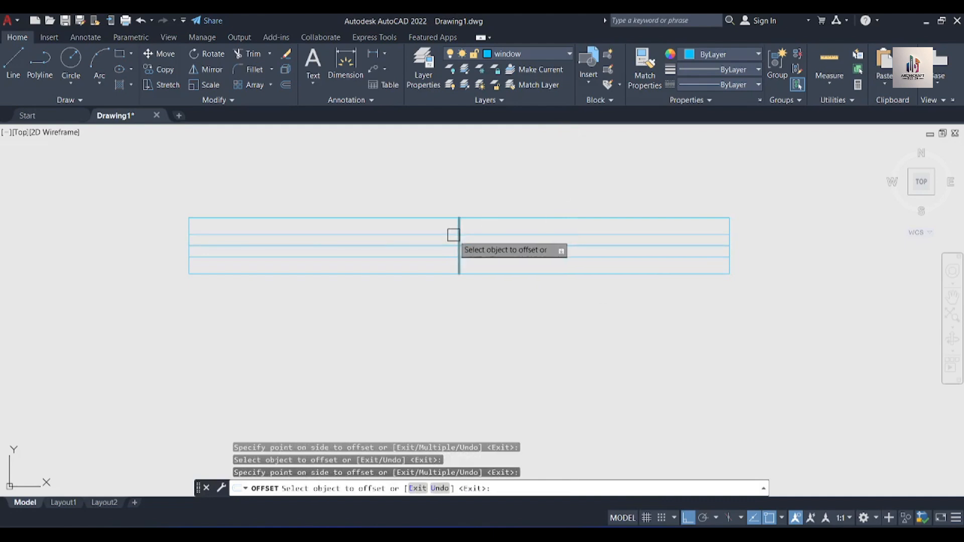
Offset the window's vertical centre line by the same 1" distance to both sides
{"action": "scroll", "coordinate": [463, 227], "scroll_direction": "up", "scroll_amount": 2}
{"action": "left_click", "coordinate": [454, 222]}
{"action": "left_click", "coordinate": [497, 230]}
{"action": "left_click", "coordinate": [454, 221]}
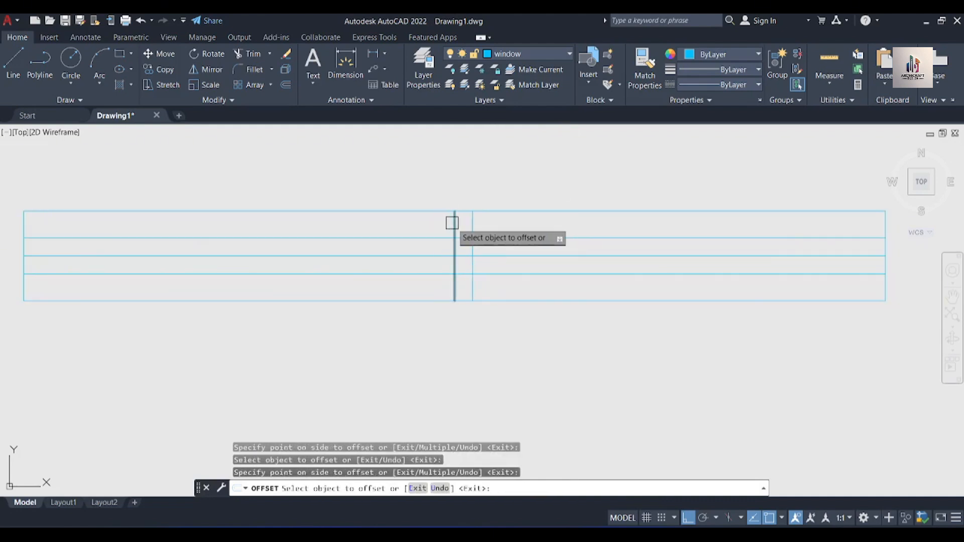
{"action": "left_click", "coordinate": [377, 226]}
{"action": "scroll", "coordinate": [467, 217], "scroll_direction": "down", "scroll_amount": 2}
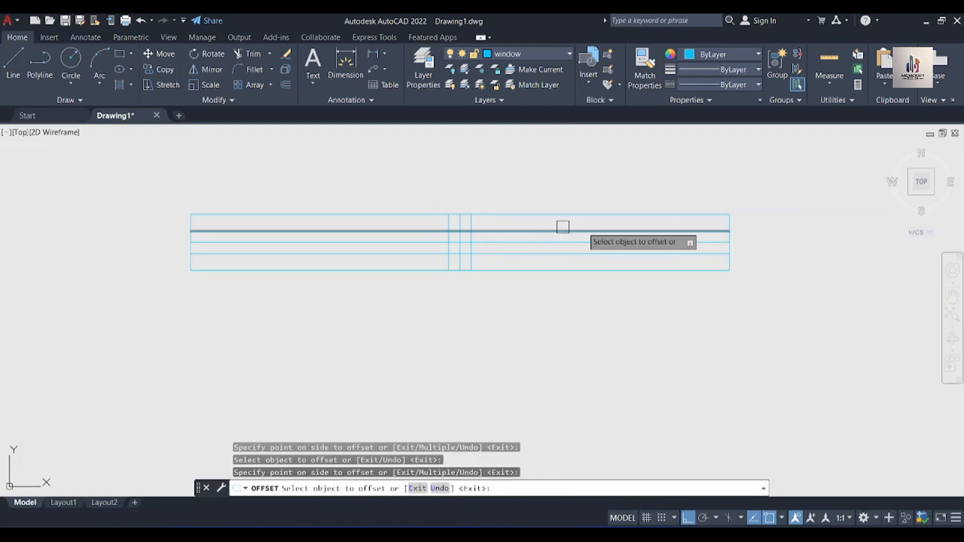
Offset the window's right and left end lines 1" inward to form the end frames
{"action": "left_click", "coordinate": [730, 221]}
{"action": "left_click", "coordinate": [645, 230]}
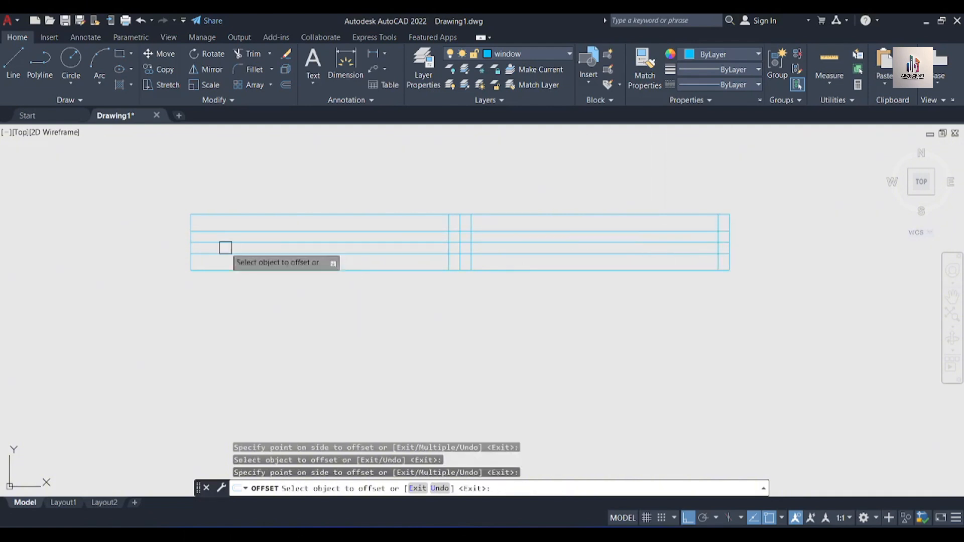
{"action": "left_click", "coordinate": [189, 223]}
{"action": "left_click", "coordinate": [245, 230]}
{"action": "key", "text": "Escape"}
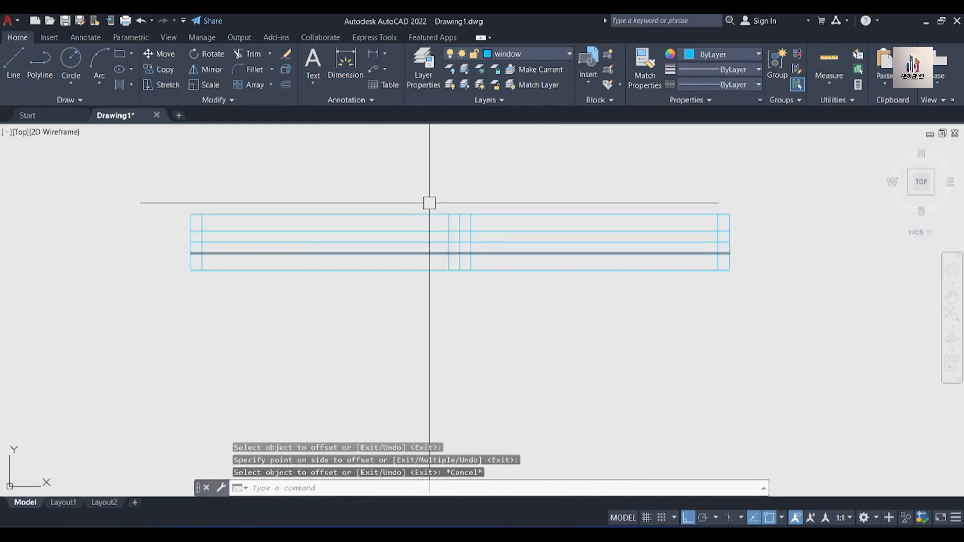
Trim the three inner horizontal lines out of the narrow frame strip at the window's right end
{"action": "scroll", "coordinate": [444, 216], "scroll_direction": "up", "scroll_amount": 2}
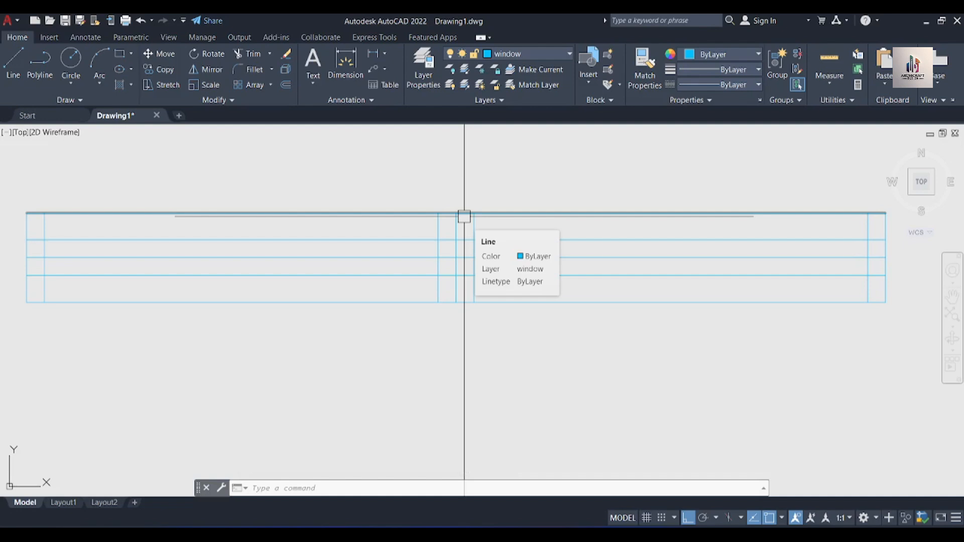
{"action": "scroll", "coordinate": [464, 216], "scroll_direction": "down", "scroll_amount": 2}
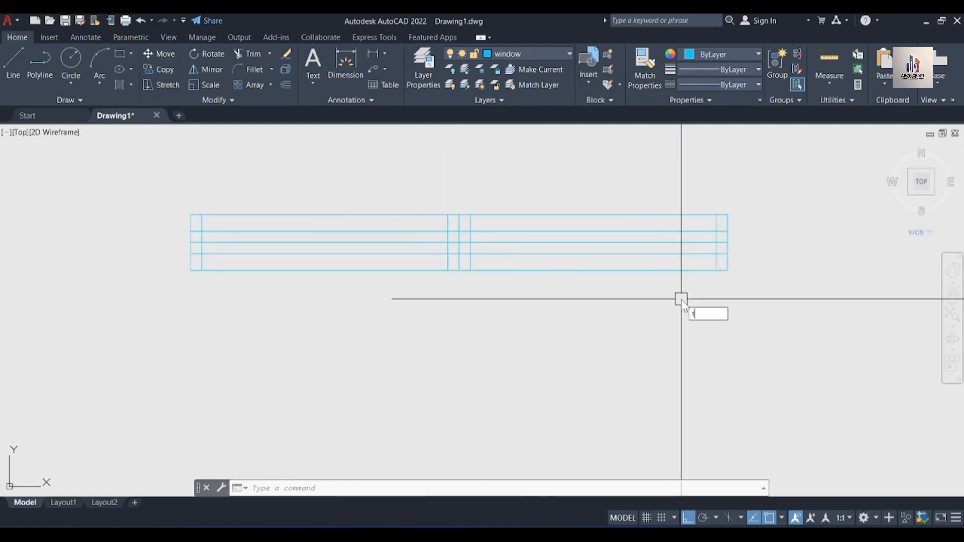
{"action": "key", "text": "Return"}
{"action": "scroll", "coordinate": [723, 229], "scroll_direction": "up", "scroll_amount": 6}
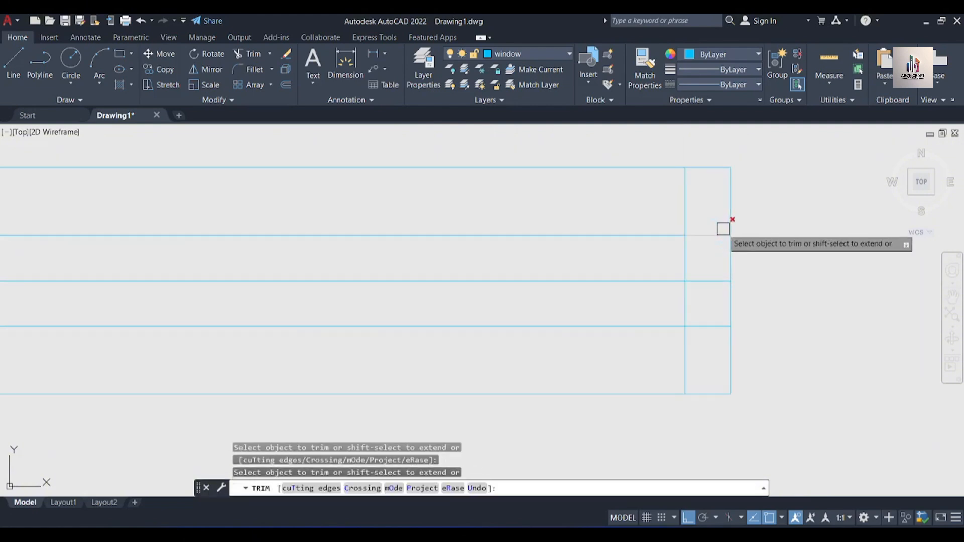
{"action": "mouse_move", "coordinate": [707, 270]}
{"action": "left_mouse_down"}
{"action": "mouse_move", "coordinate": [703, 347]}
{"action": "mouse_move", "coordinate": [692, 355]}
{"action": "left_mouse_up"}
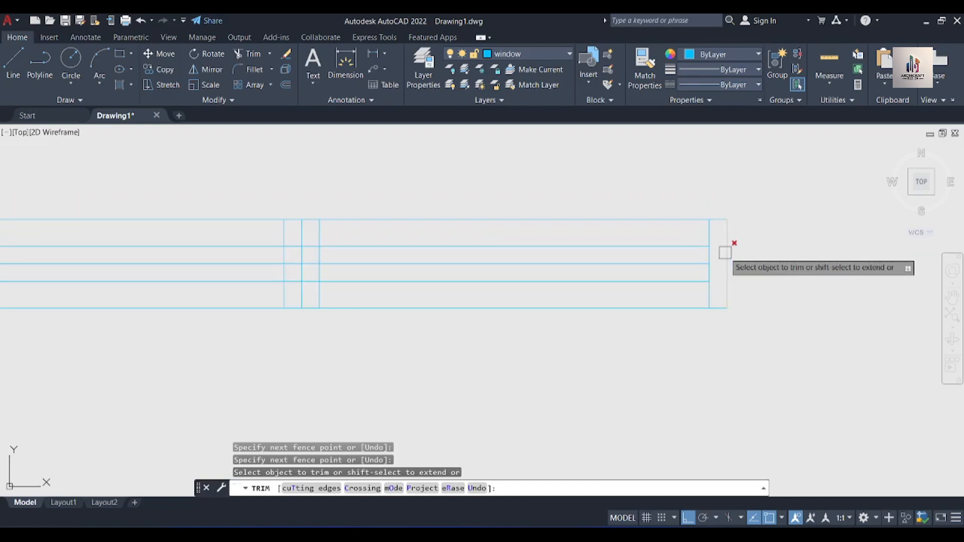
Trim away the lower inner line across the window's right half and the upper inner line across its left half and left end frame
{"action": "scroll", "coordinate": [725, 251], "scroll_direction": "down", "scroll_amount": 4}
{"action": "left_click", "coordinate": [635, 281]}
{"action": "scroll", "coordinate": [705, 269], "scroll_direction": "down", "scroll_amount": 2}
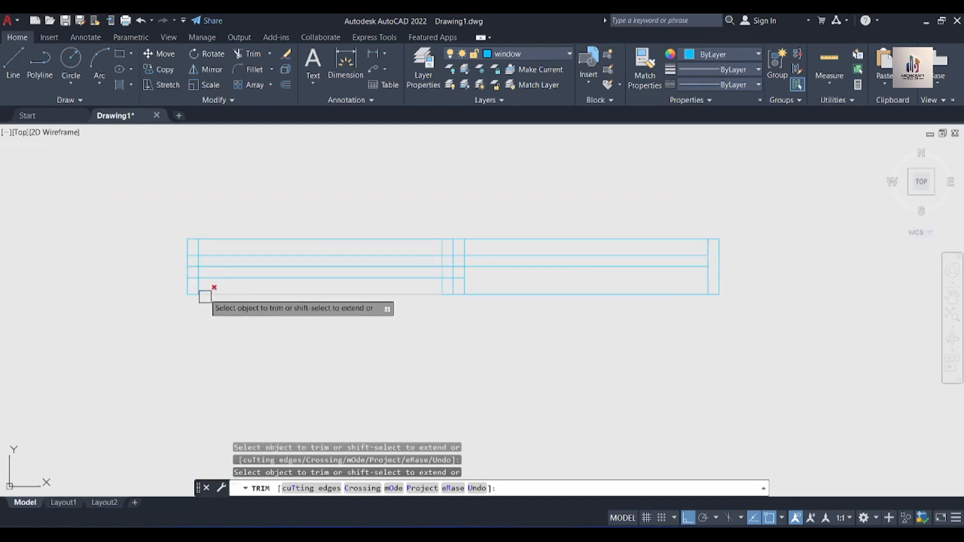
{"action": "scroll", "coordinate": [188, 253], "scroll_direction": "up", "scroll_amount": 2}
{"action": "left_click", "coordinate": [190, 256]}
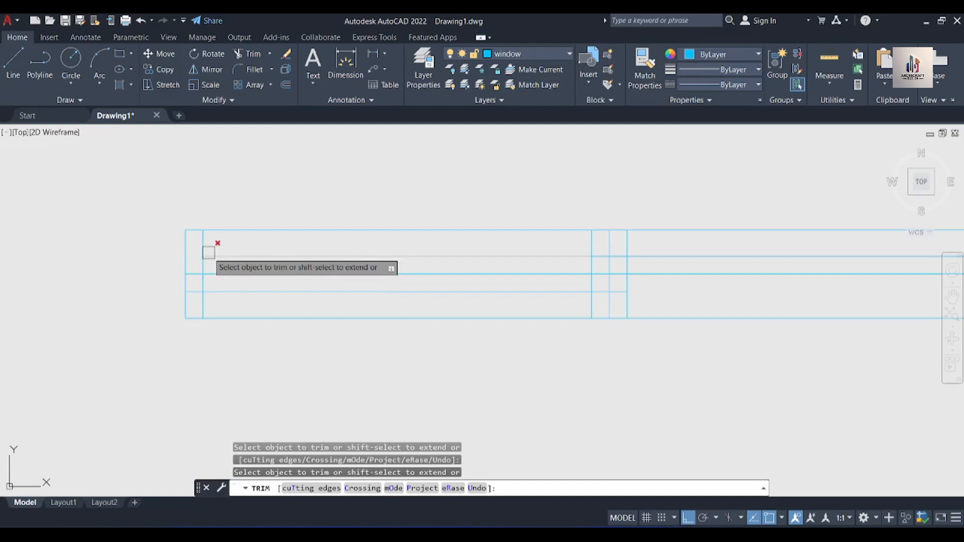
{"action": "left_click", "coordinate": [221, 255]}
{"action": "scroll", "coordinate": [180, 225], "scroll_direction": "down", "scroll_amount": 2}
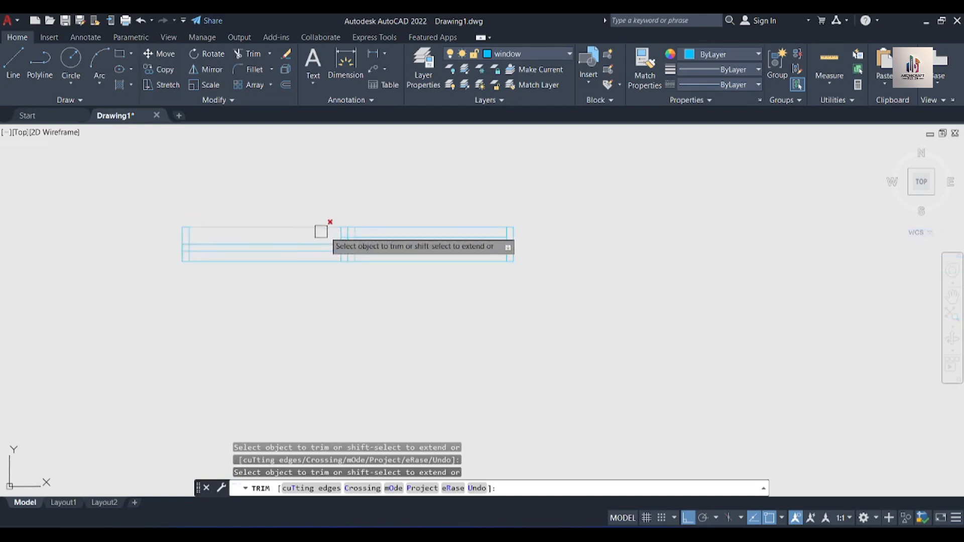
Trim the vertical centre line and the outer parts of its two offset lines, leaving a small square where the window's sashes meet
{"action": "scroll", "coordinate": [351, 232], "scroll_direction": "up", "scroll_amount": 6}
{"action": "left_click", "coordinate": [373, 274]}
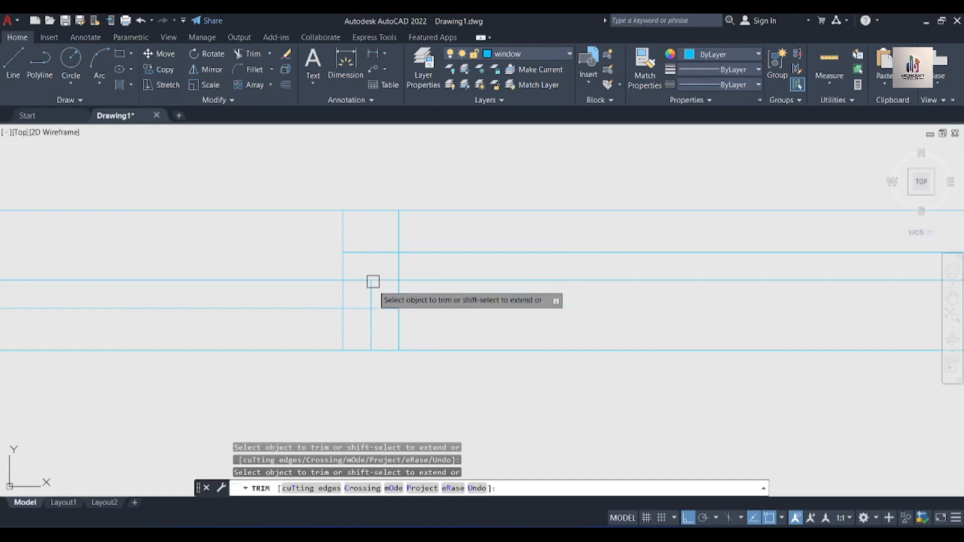
{"action": "left_click", "coordinate": [373, 297]}
{"action": "left_click", "coordinate": [370, 326]}
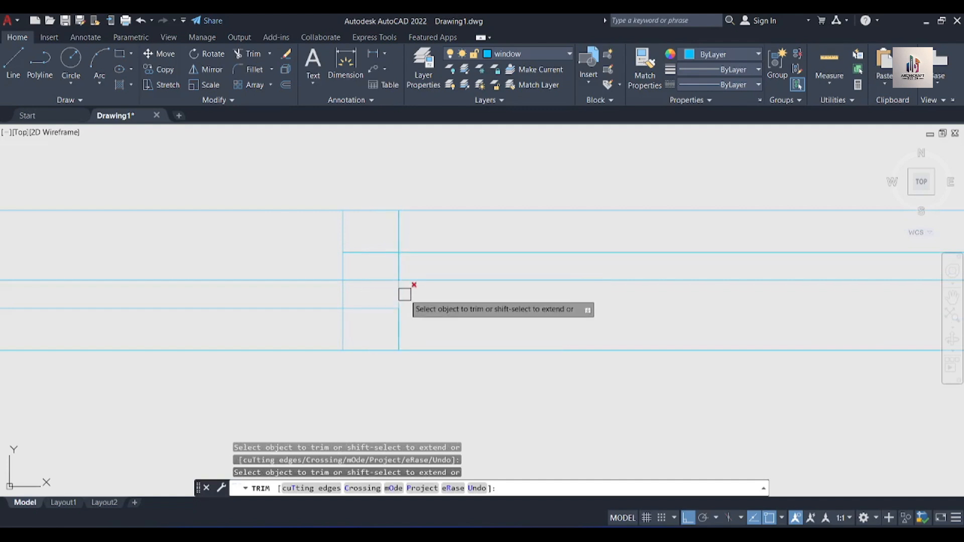
{"action": "left_click", "coordinate": [399, 228]}
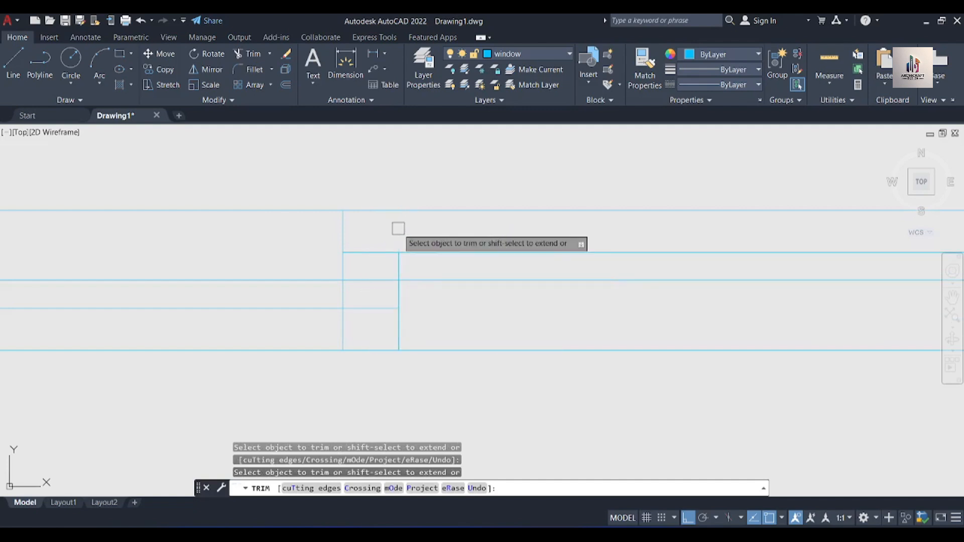
{"action": "left_click", "coordinate": [347, 228]}
{"action": "left_click_drag", "start_coordinate": [404, 327], "coordinate": [328, 341]}
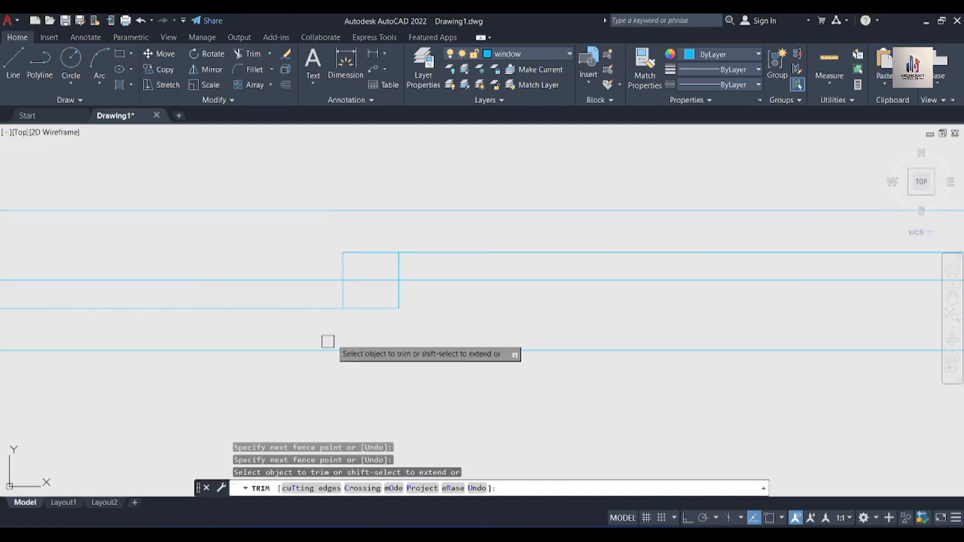
Extend the upper and middle inner lines in the right half to the window's outer right edge and finish trimming
{"action": "scroll", "coordinate": [332, 332], "scroll_direction": "down", "scroll_amount": 1}
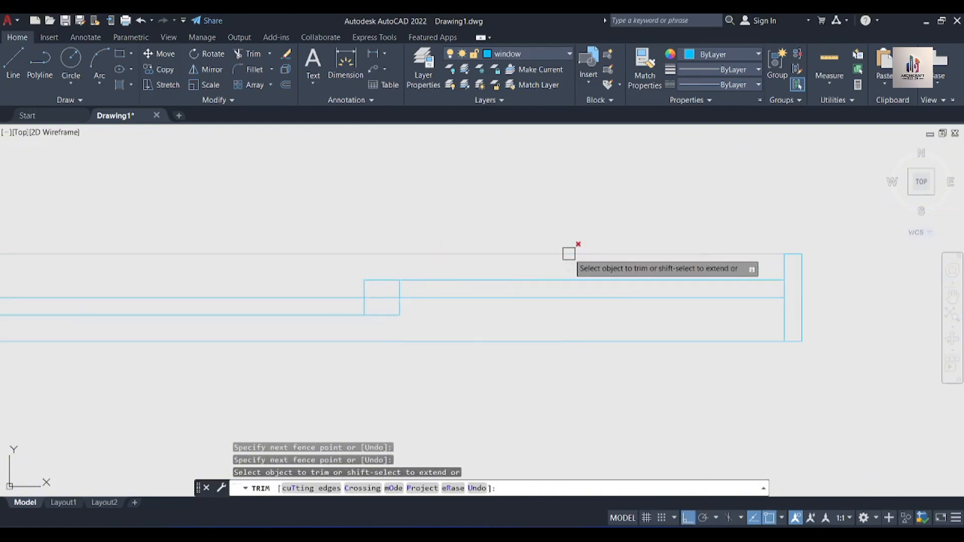
{"action": "scroll", "coordinate": [568, 254], "scroll_direction": "down", "scroll_amount": 2}
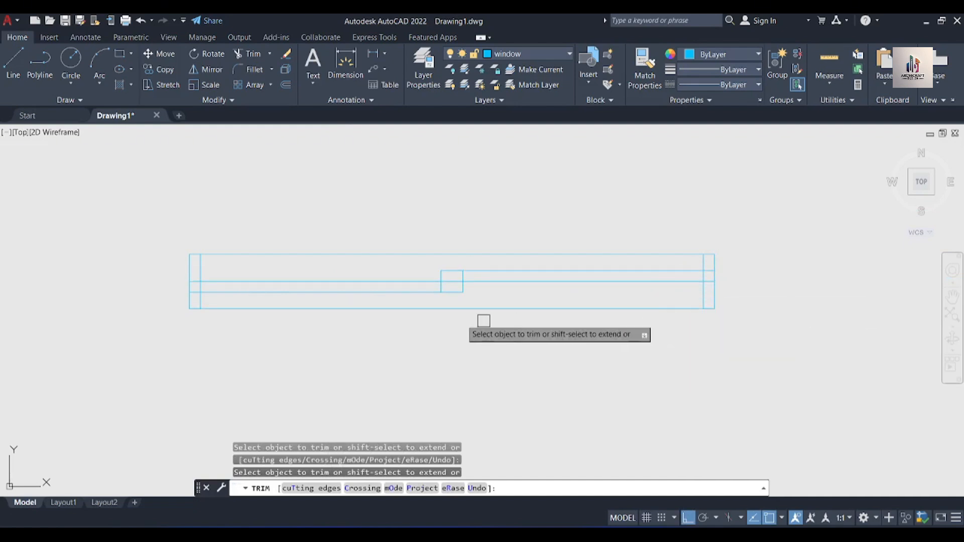
{"action": "scroll", "coordinate": [460, 317], "scroll_direction": "down", "scroll_amount": 2}
{"action": "key", "text": "Escape"}
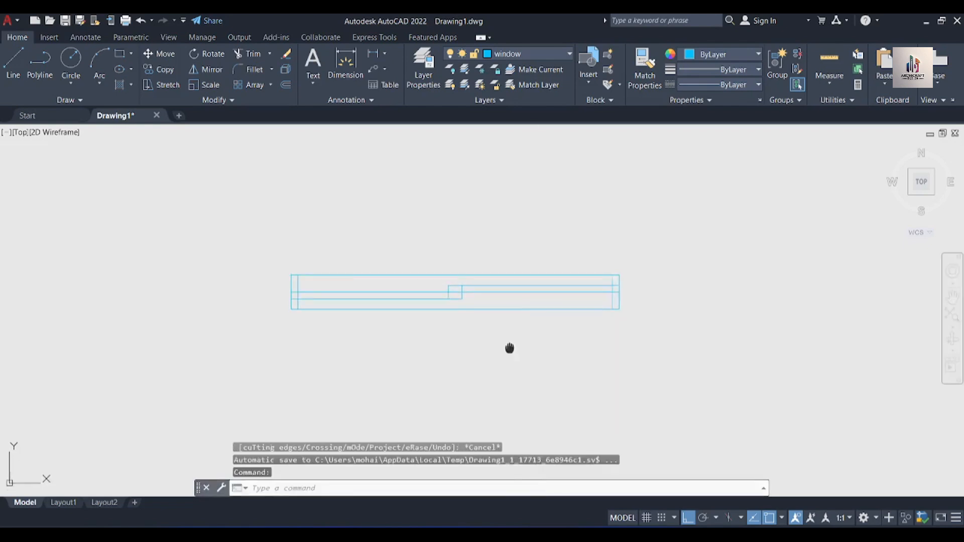
{"action": "middle_click_drag", "start_coordinate": [510, 348], "coordinate": [500, 293]}
{"action": "key", "text": "Escape"}
{"action": "type", "text": "rec"}
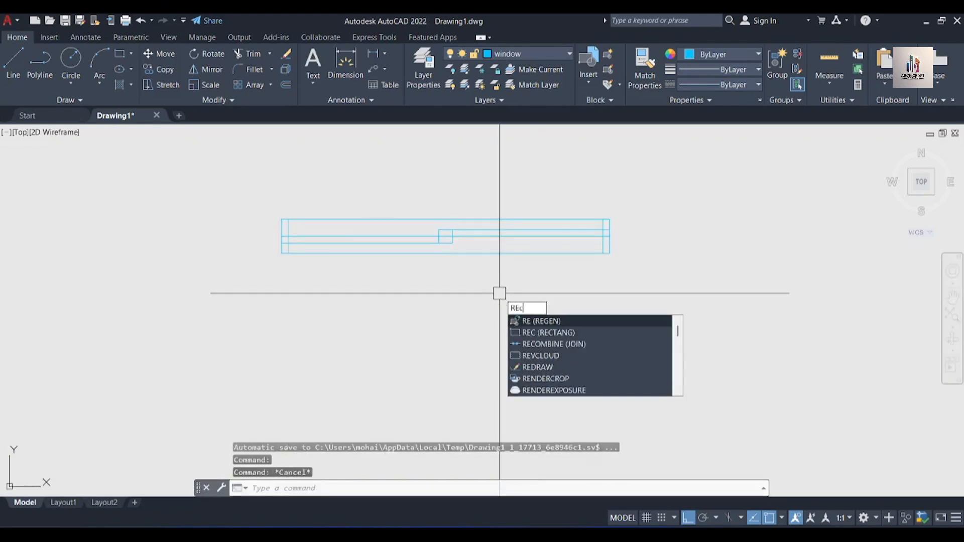
{"action": "key", "text": "Return"}
{"action": "left_click", "coordinate": [283, 276]}
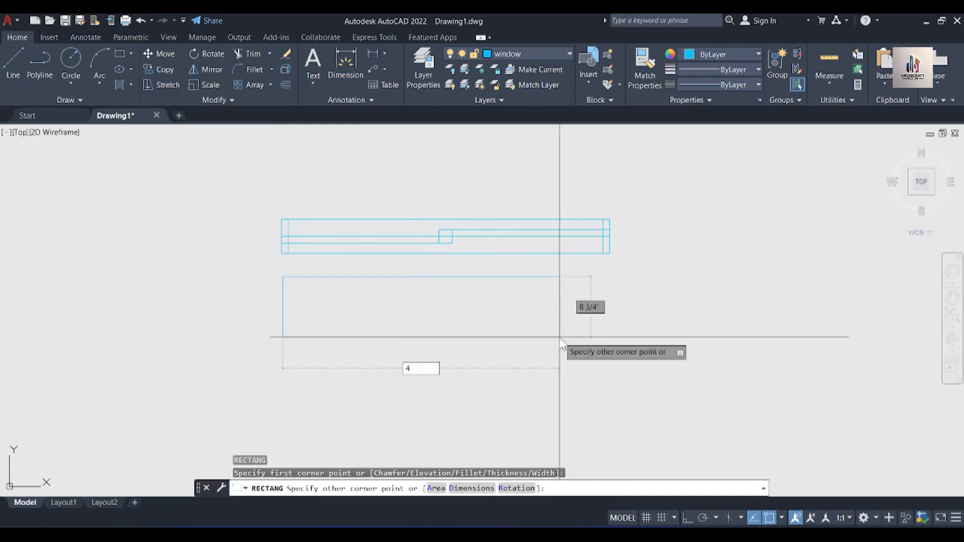
{"action": "key", "text": "Tab"}
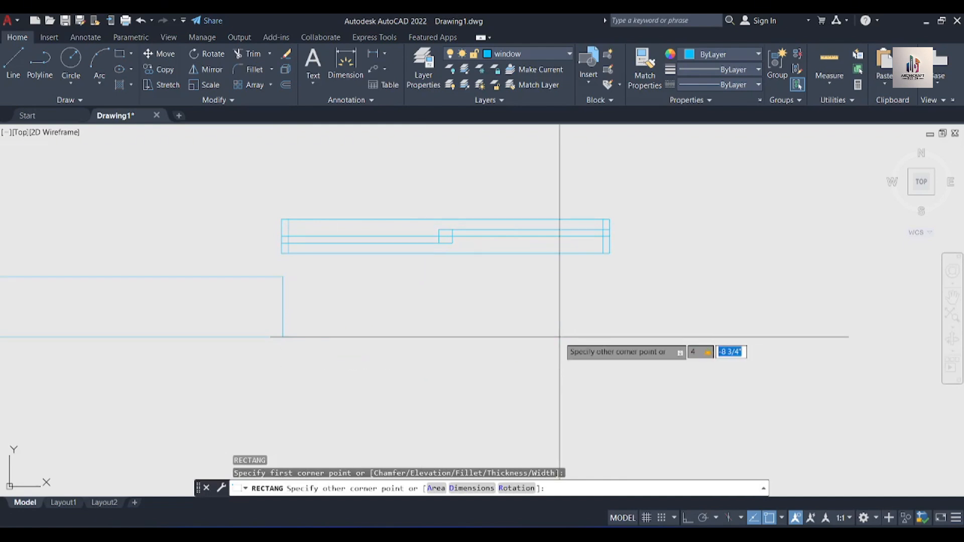
{"action": "key", "text": "Escape"}
Draw a rectangle 4' wide and 5" high just below the sliding window
{"action": "type", "text": "rec"}
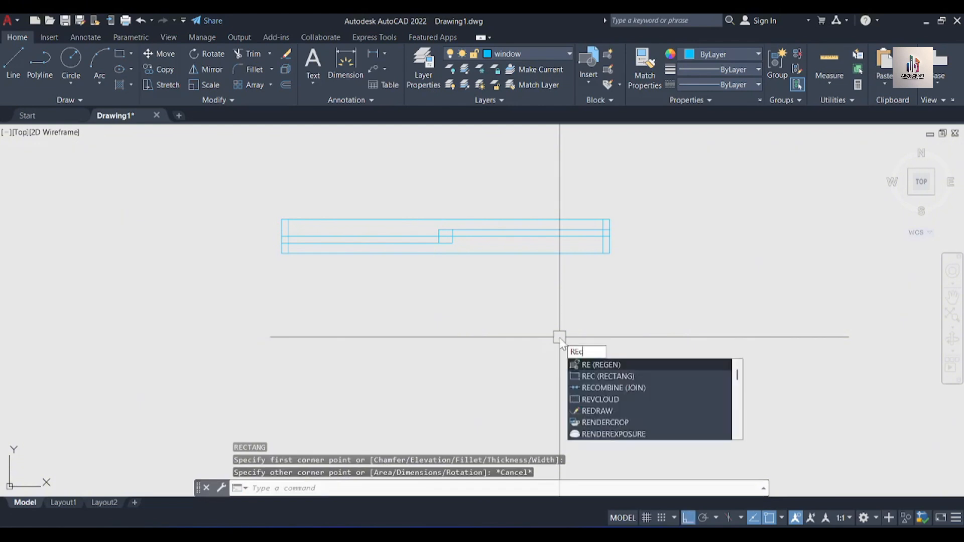
{"action": "key", "text": "Return"}
{"action": "left_click", "coordinate": [278, 292]}
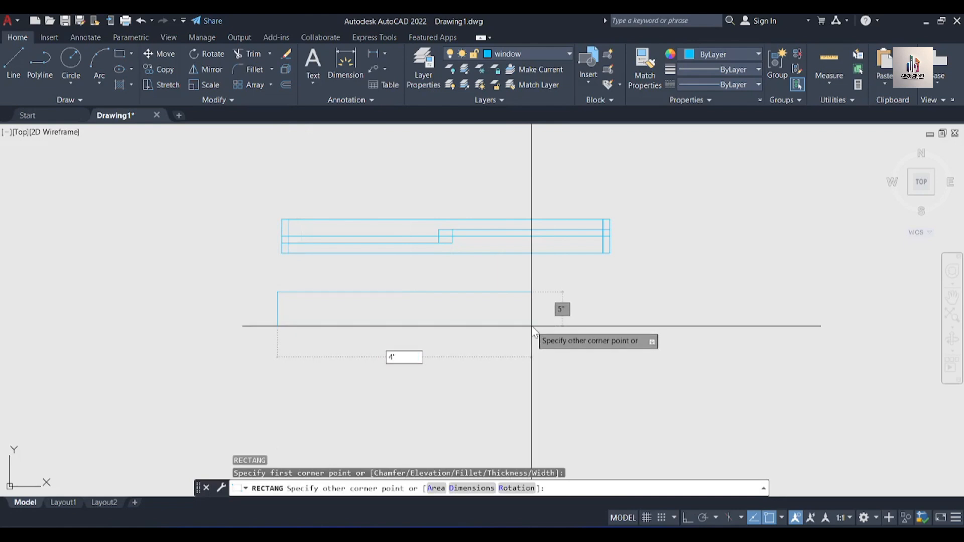
{"action": "type", "text": "5"}
{"action": "key", "text": "Return"}
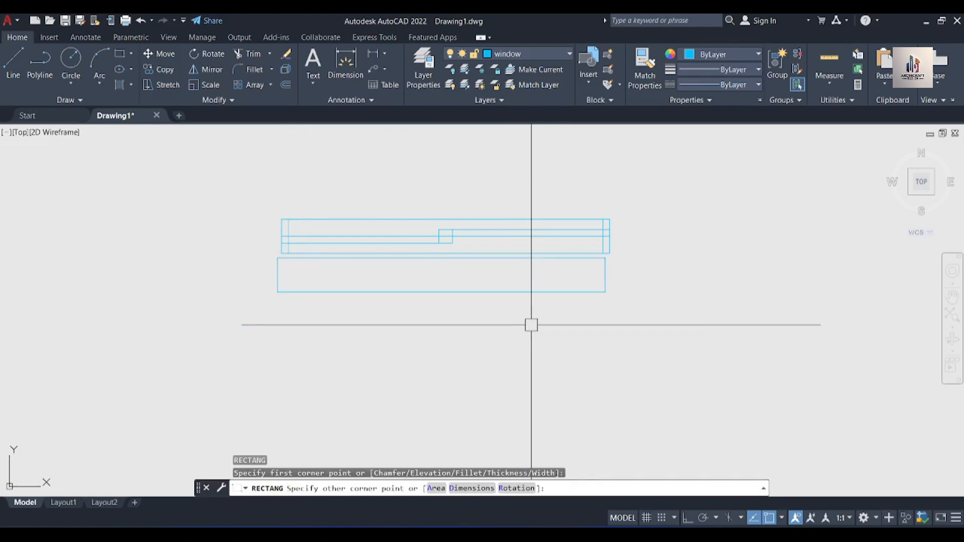
Move the new rectangle straight down to leave a clear gap below the sliding window
{"action": "left_click", "coordinate": [440, 293]}
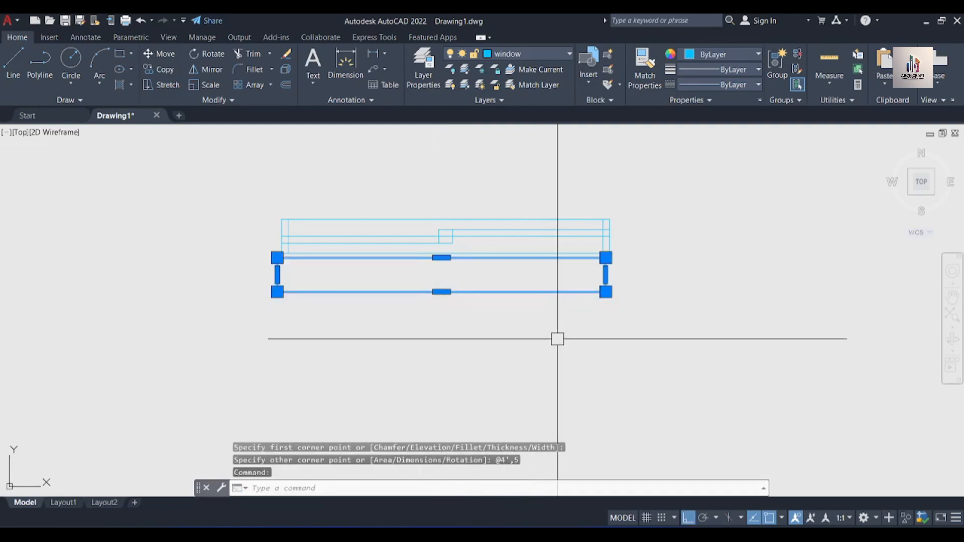
{"action": "key", "text": "Return"}
{"action": "left_click", "coordinate": [585, 338]}
{"action": "left_click", "coordinate": [600, 385]}
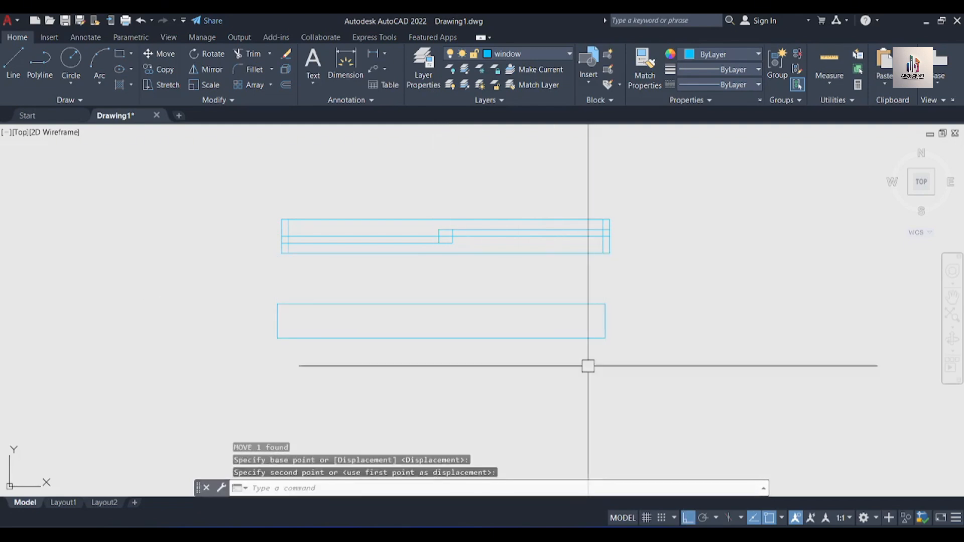
Explode the lower rectangle and draw a vertical line joining the midpoints of its two long edges
{"action": "scroll", "coordinate": [480, 322], "scroll_direction": "up", "scroll_amount": 2}
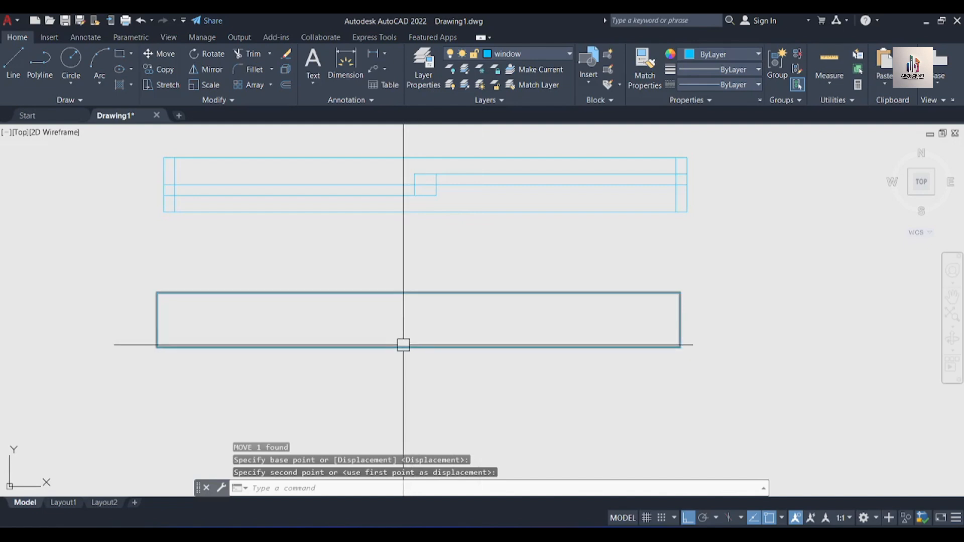
{"action": "left_click", "coordinate": [402, 347]}
{"action": "key", "text": "Return"}
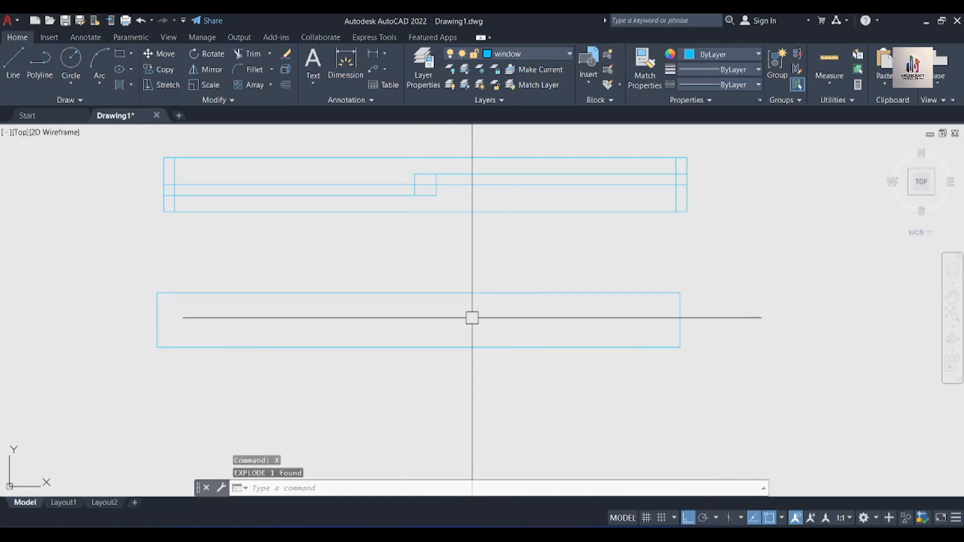
{"action": "type", "text": "l"}
{"action": "key", "text": "Return"}
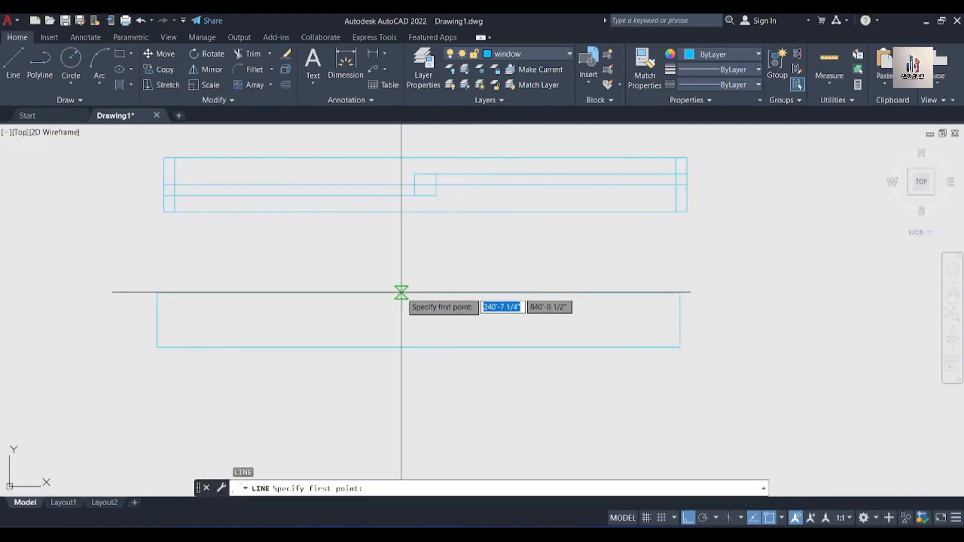
{"action": "left_click", "coordinate": [418, 293]}
{"action": "left_click", "coordinate": [418, 347]}
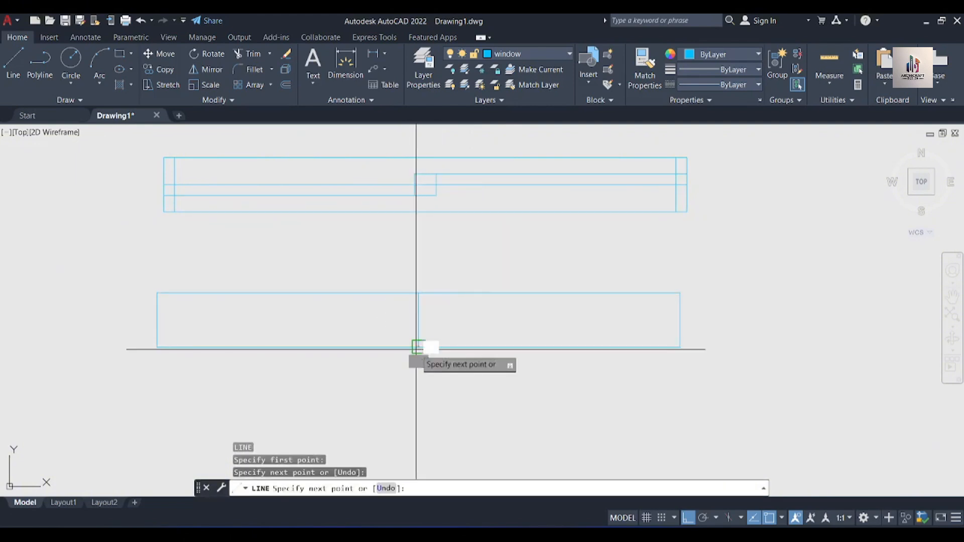
{"action": "key", "text": "Escape"}
{"action": "type", "text": "o"}
{"action": "key", "text": "Return"}
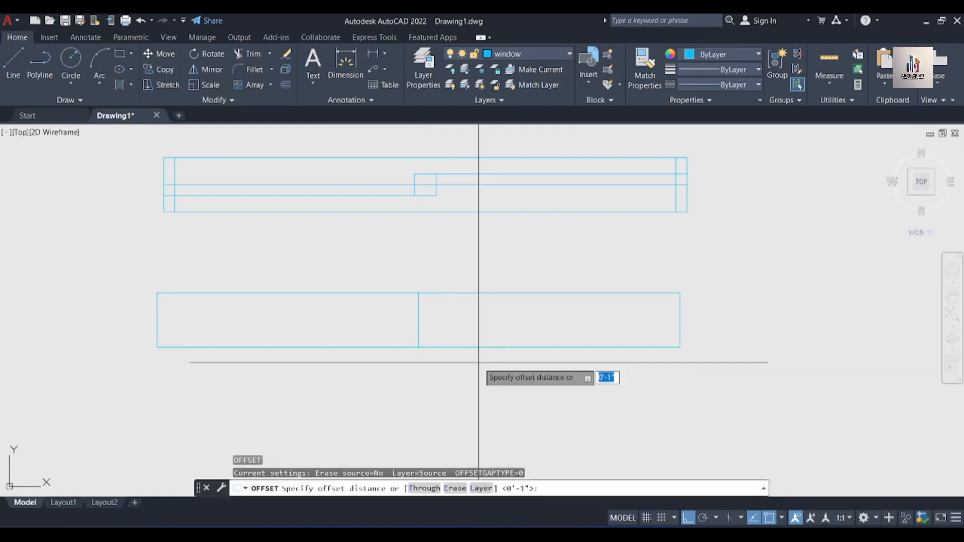
{"action": "type", "text": "1"}
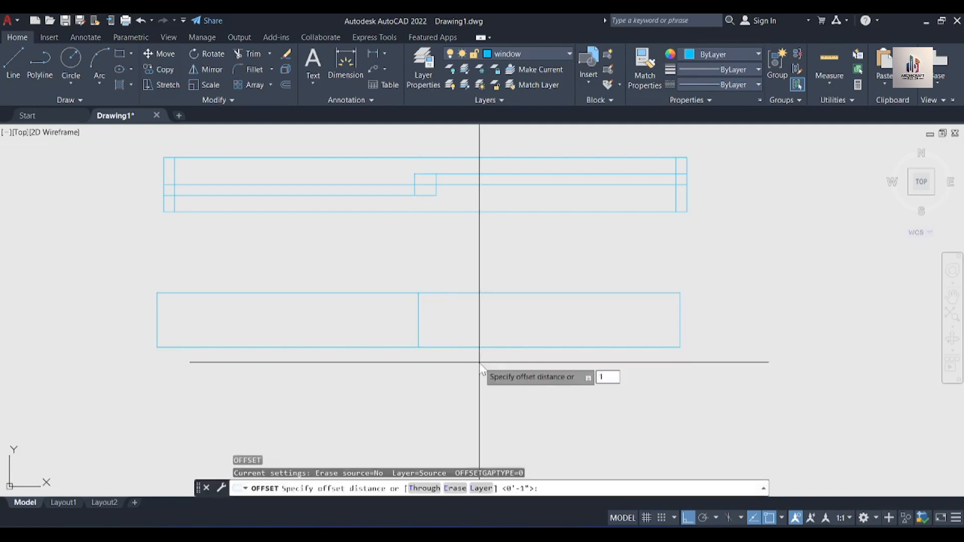
{"action": "key", "text": "Return"}
{"action": "left_click", "coordinate": [482, 292]}
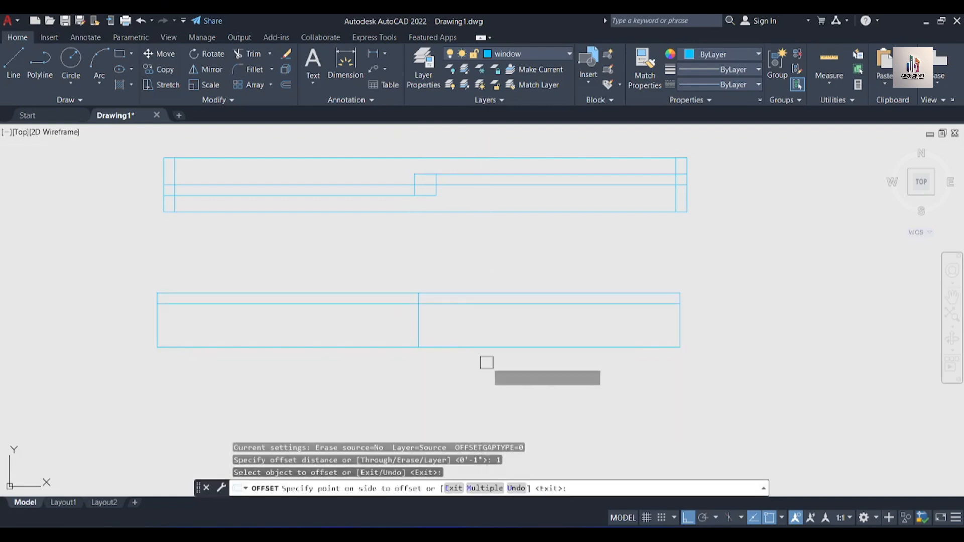
{"action": "left_click", "coordinate": [483, 357]}
{"action": "key", "text": "Escape"}
{"action": "left_click", "coordinate": [497, 307]}
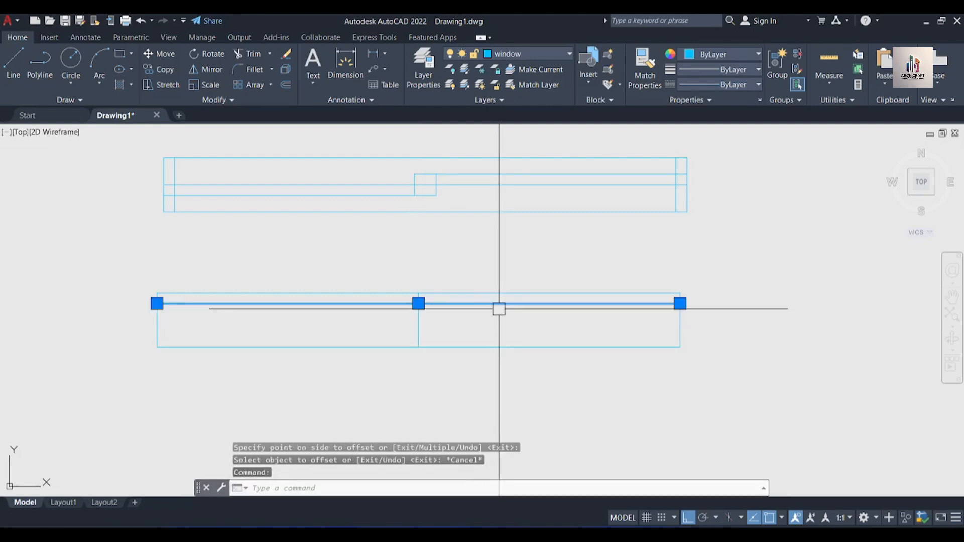
{"action": "key", "text": "Delete"}
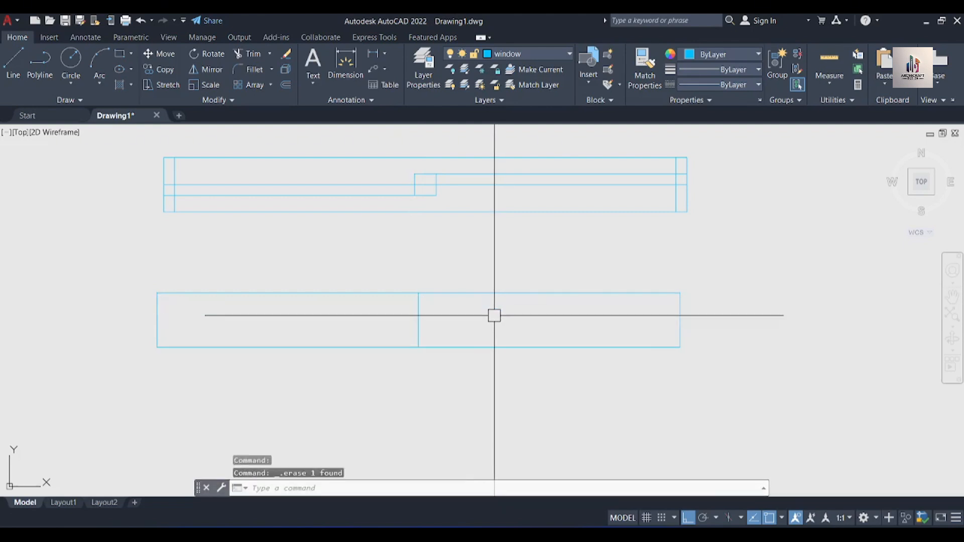
Offset the lower window's upper and lower long edges 2" inward
{"action": "key", "text": "Escape"}
{"action": "type", "text": "o"}
{"action": "key", "text": "Return"}
{"action": "type", "text": "2"}
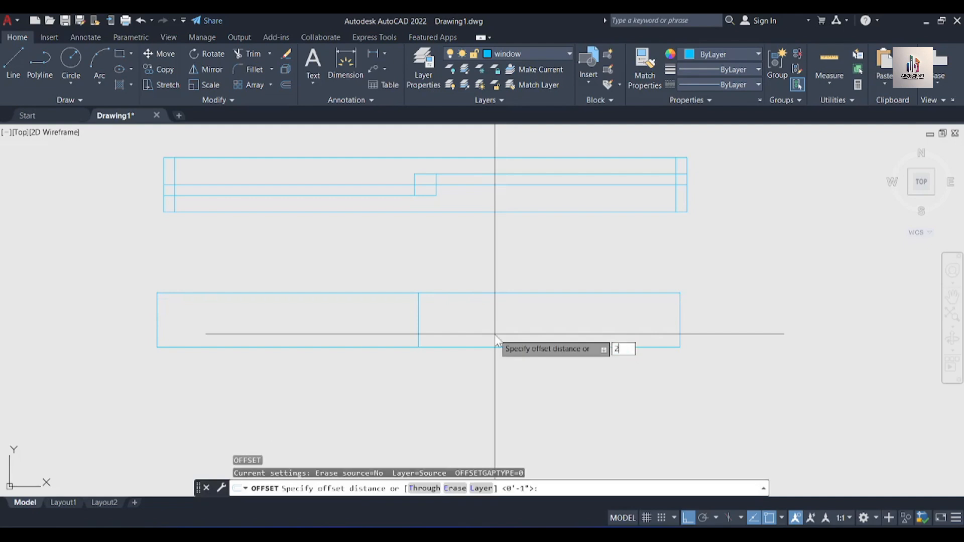
{"action": "key", "text": "Return"}
{"action": "left_click", "coordinate": [477, 293]}
{"action": "left_click", "coordinate": [474, 321]}
{"action": "left_click", "coordinate": [474, 346]}
{"action": "left_click", "coordinate": [481, 307]}
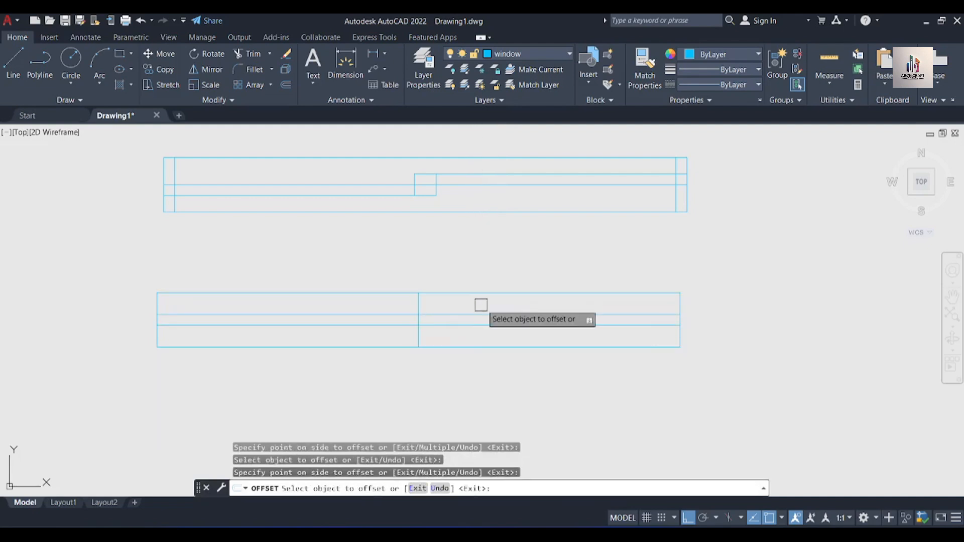
Offset both short end edges of the lower window 2" inward to form the end frames
{"action": "left_click", "coordinate": [679, 326]}
{"action": "left_click", "coordinate": [552, 341]}
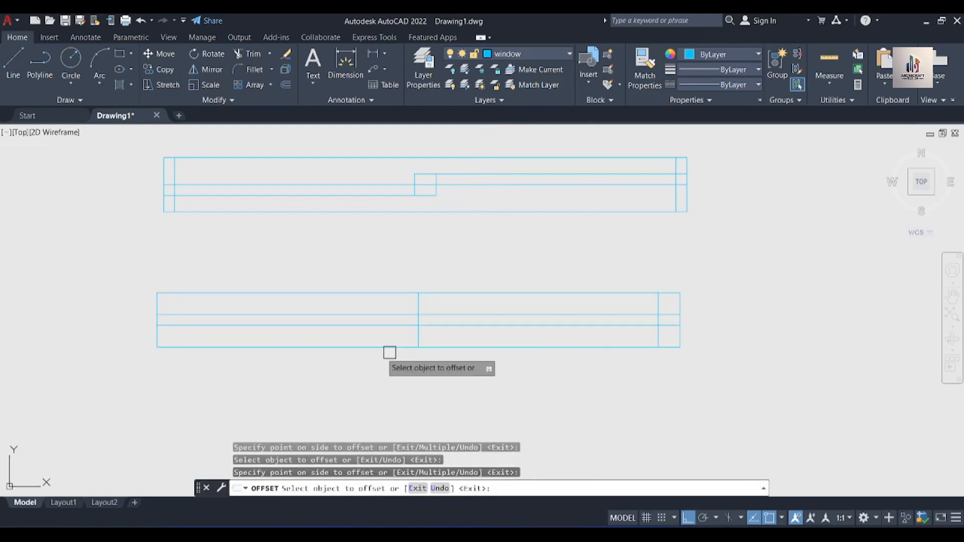
{"action": "left_click", "coordinate": [157, 321]}
{"action": "left_click", "coordinate": [211, 326]}
{"action": "key", "text": "Escape"}
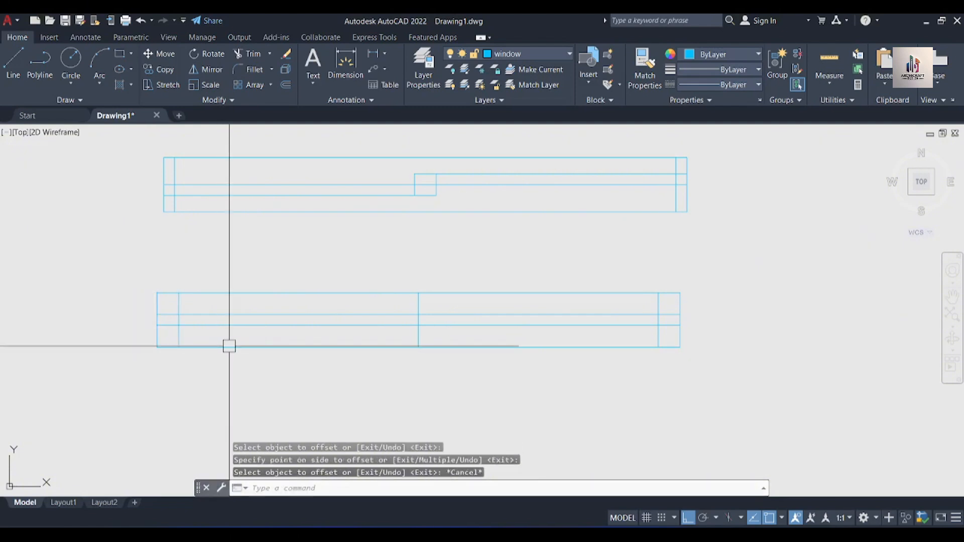
Offset the lower window's vertical centre line 1" to each side and delete the original centre line
{"action": "key", "text": "Return"}
{"action": "type", "text": "1"}
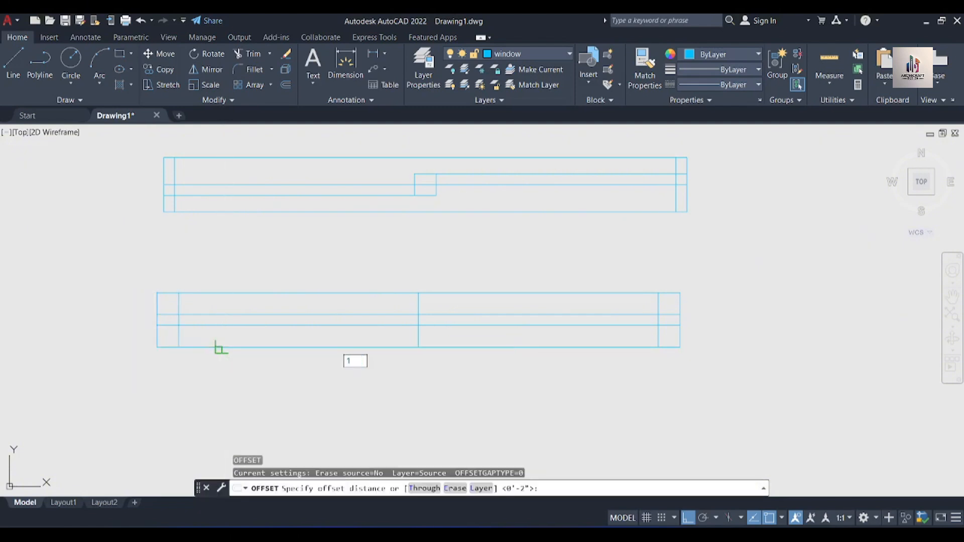
{"action": "key", "text": "Return"}
{"action": "left_click", "coordinate": [418, 323]}
{"action": "left_click", "coordinate": [392, 314]}
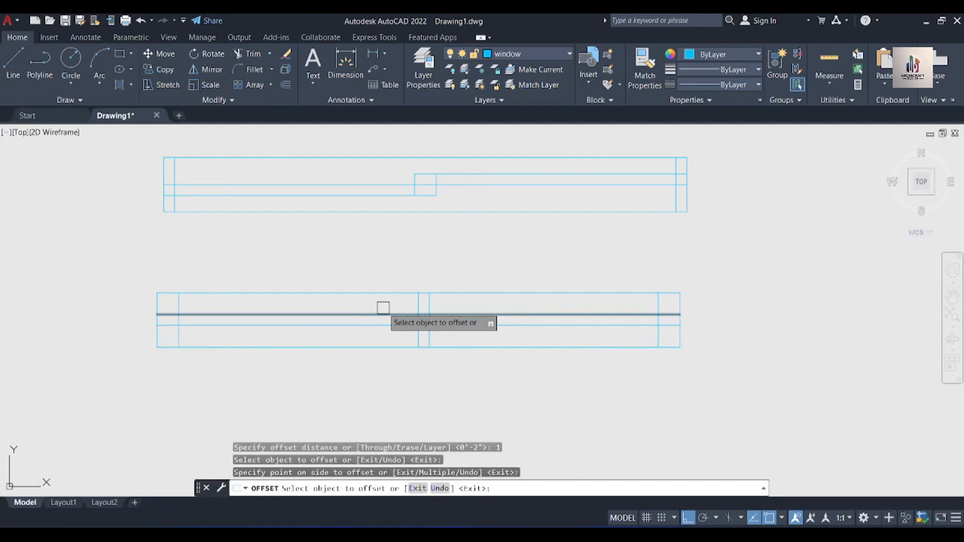
{"action": "key", "text": "Escape"}
{"action": "left_click", "coordinate": [418, 306]}
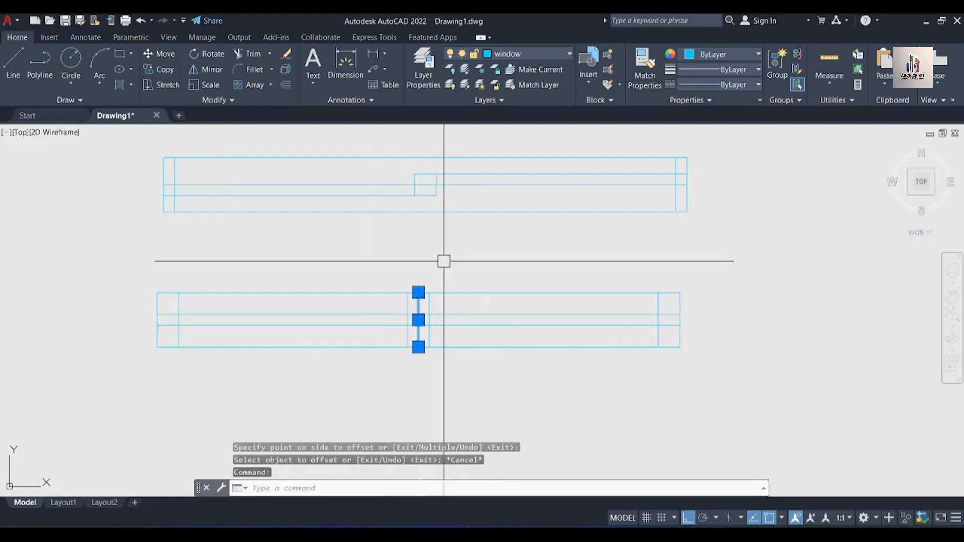
{"action": "key", "text": "Delete"}
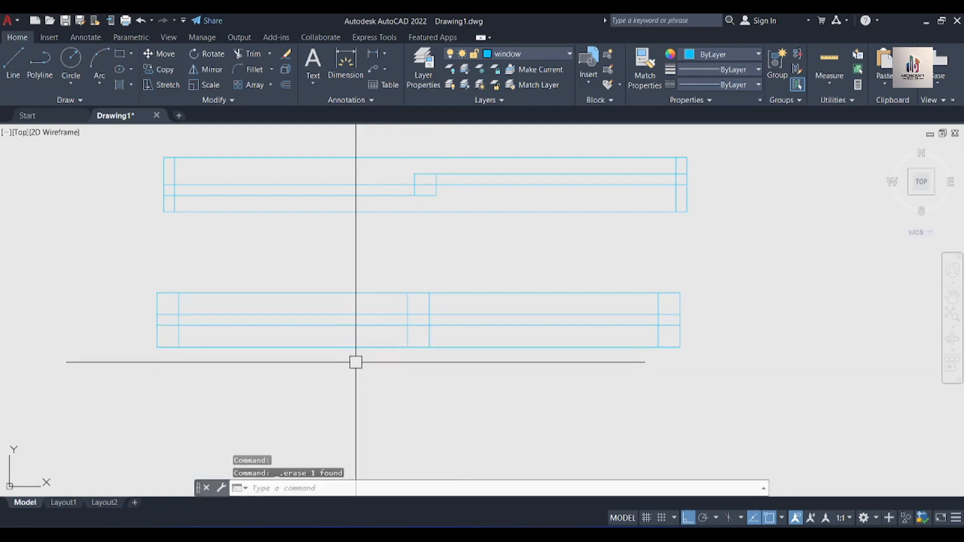
Trim the two inner horizontal lines out of the lower window's centre mullion and both end frames
{"action": "type", "text": "tr"}
{"action": "key", "text": "space"}
{"action": "scroll", "coordinate": [419, 314], "scroll_direction": "up", "scroll_amount": 2}
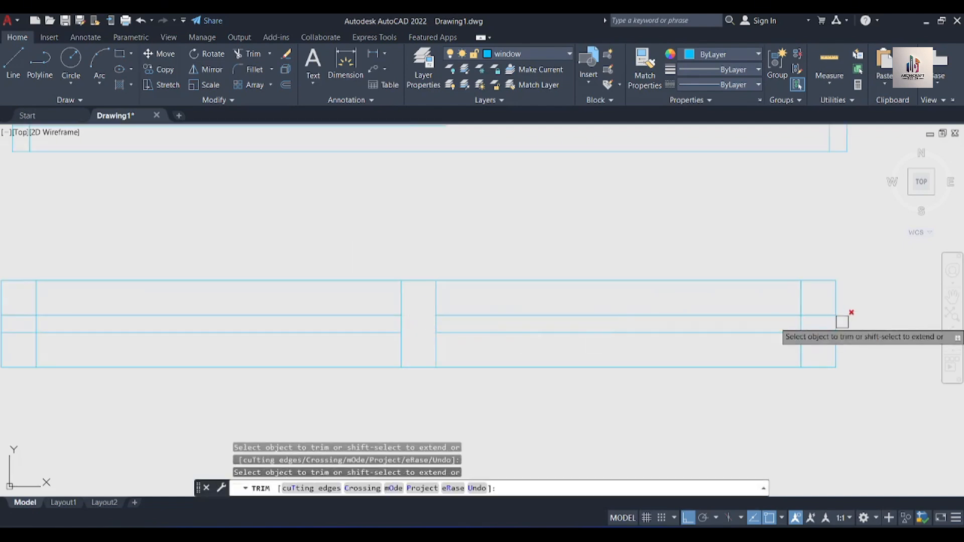
{"action": "scroll", "coordinate": [779, 316], "scroll_direction": "down", "scroll_amount": 2}
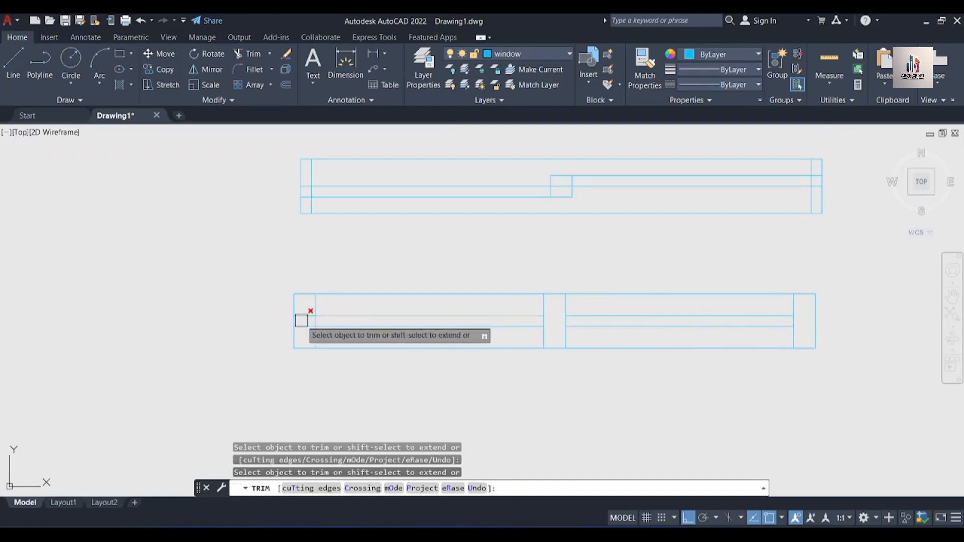
{"action": "scroll", "coordinate": [303, 318], "scroll_direction": "up", "scroll_amount": 2}
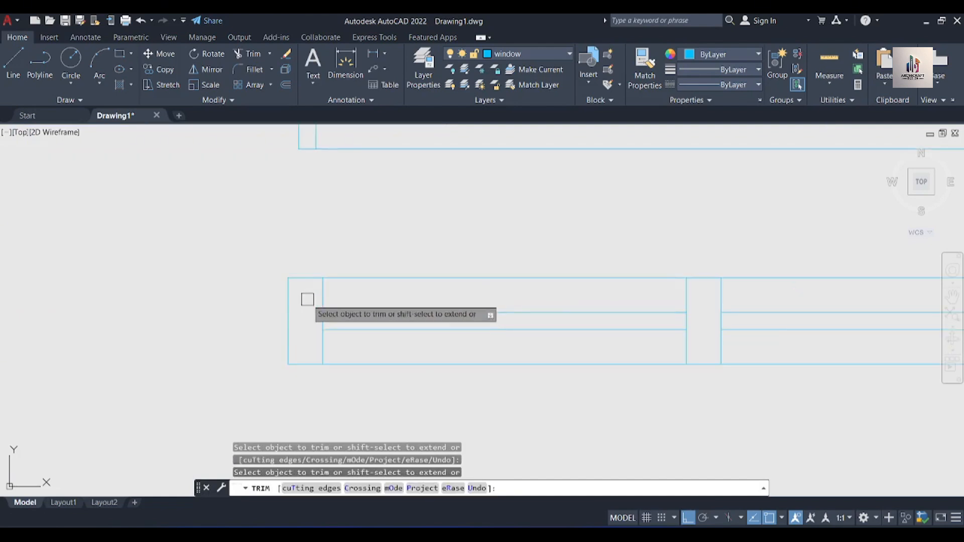
{"action": "key", "text": "Escape"}
In the sliding window's centre square, trim the right side above the middle line and the left side below it
{"action": "scroll", "coordinate": [307, 299], "scroll_direction": "down", "scroll_amount": 2}
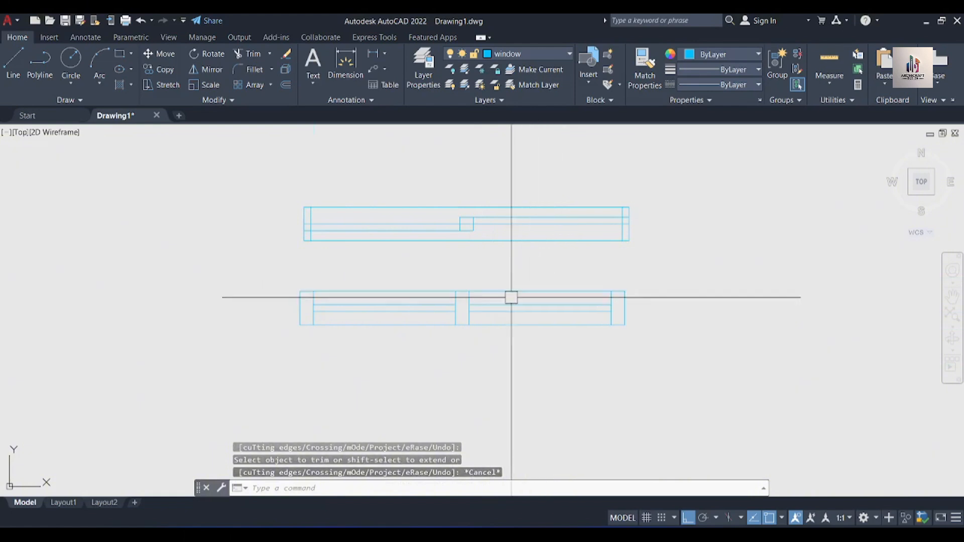
{"action": "scroll", "coordinate": [639, 189], "scroll_direction": "down", "scroll_amount": 3}
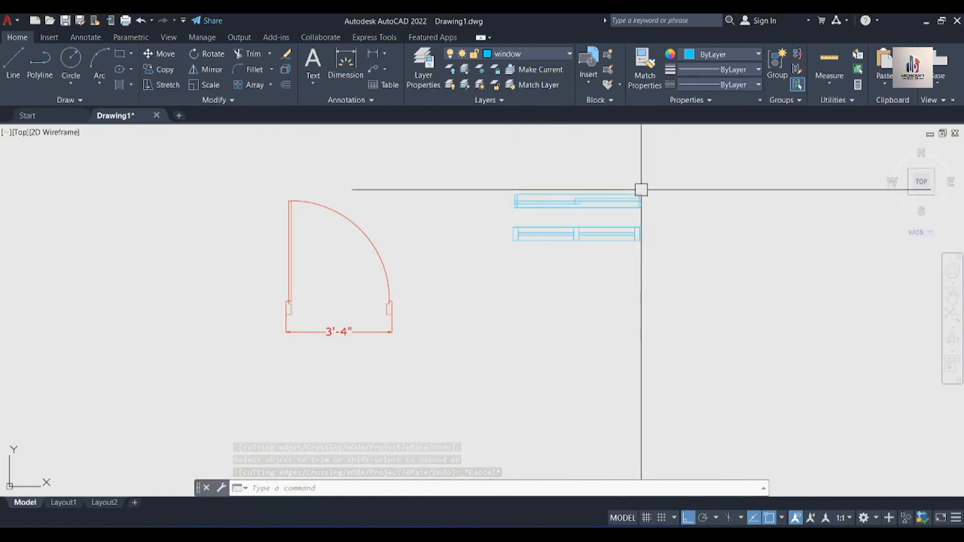
{"action": "scroll", "coordinate": [679, 218], "scroll_direction": "up", "scroll_amount": 3}
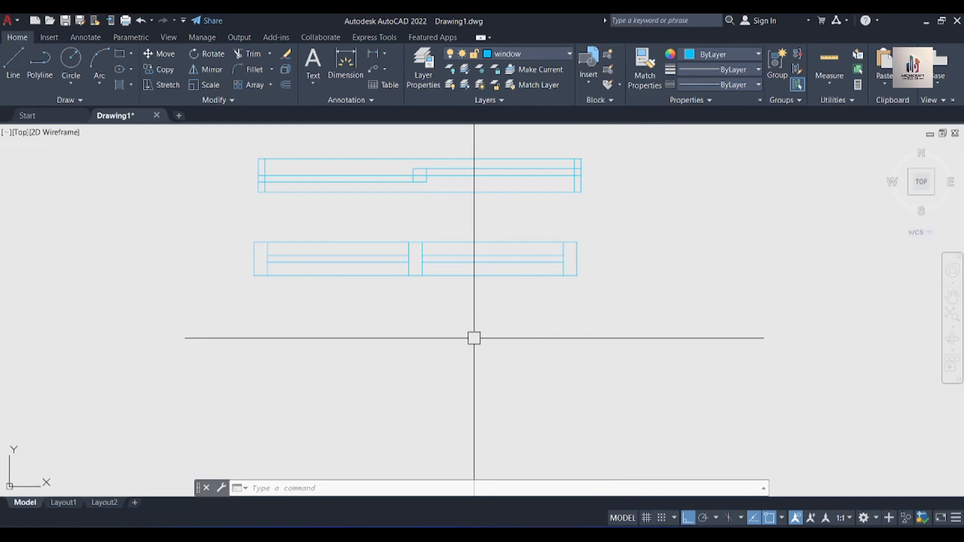
{"action": "scroll", "coordinate": [437, 165], "scroll_direction": "up", "scroll_amount": 5}
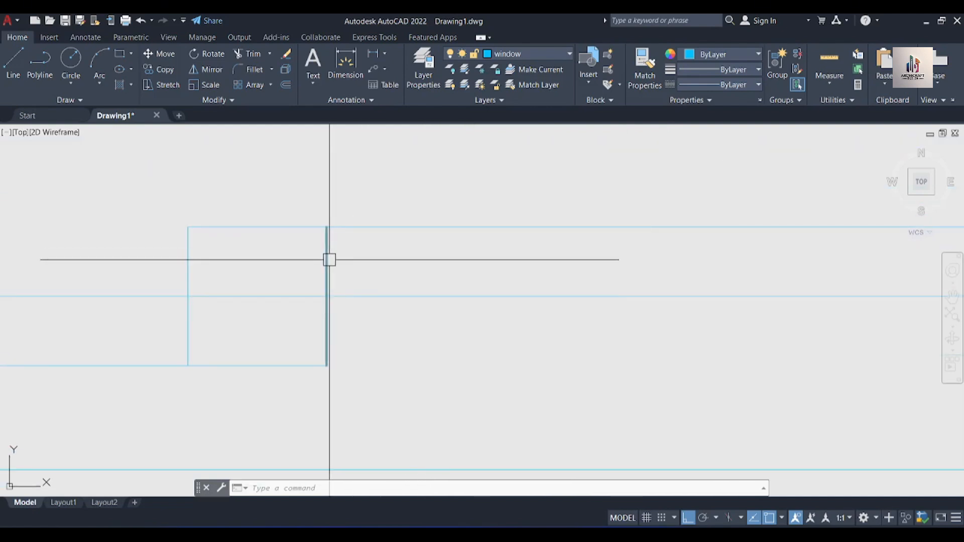
{"action": "key", "text": "Return"}
{"action": "left_click", "coordinate": [328, 259]}
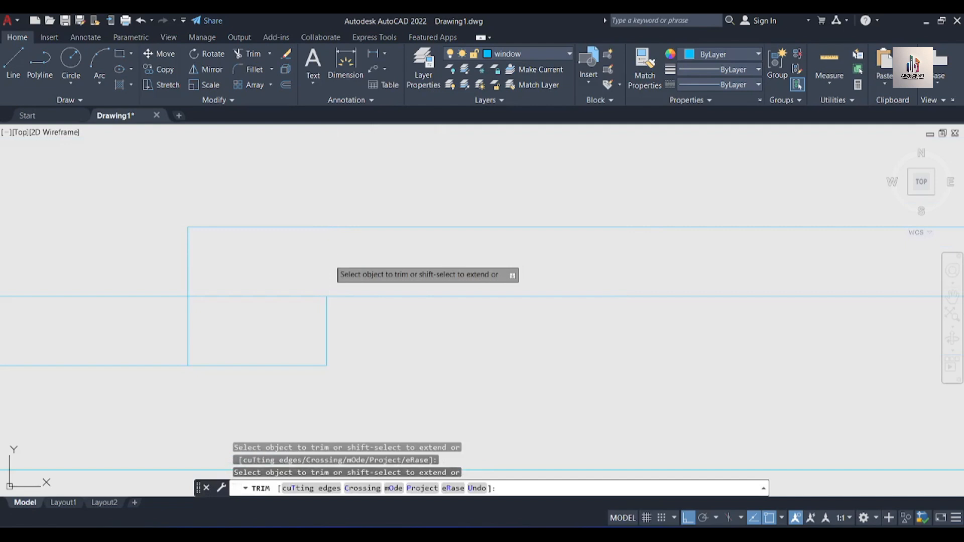
{"action": "left_click", "coordinate": [184, 333]}
{"action": "scroll", "coordinate": [683, 226], "scroll_direction": "down", "scroll_amount": 4}
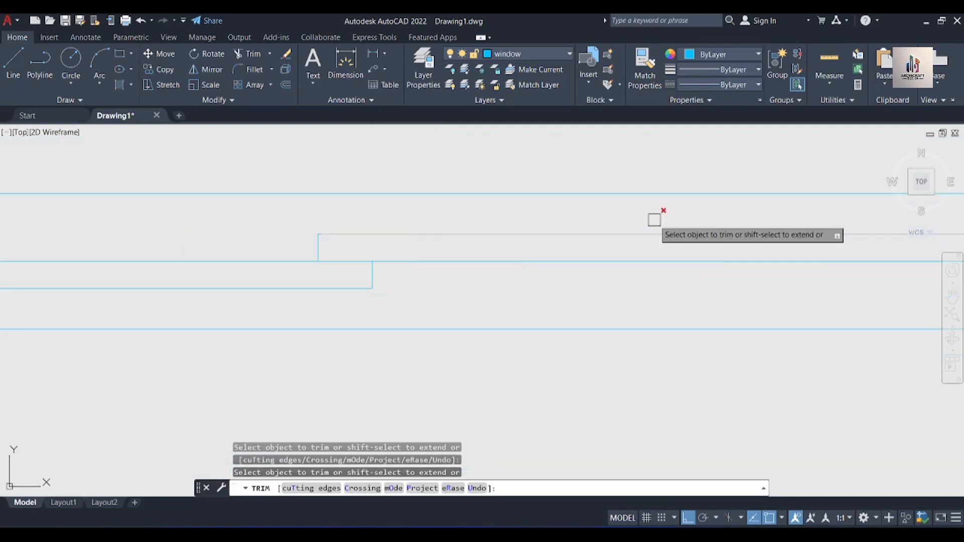
{"action": "scroll", "coordinate": [560, 176], "scroll_direction": "down", "scroll_amount": 4}
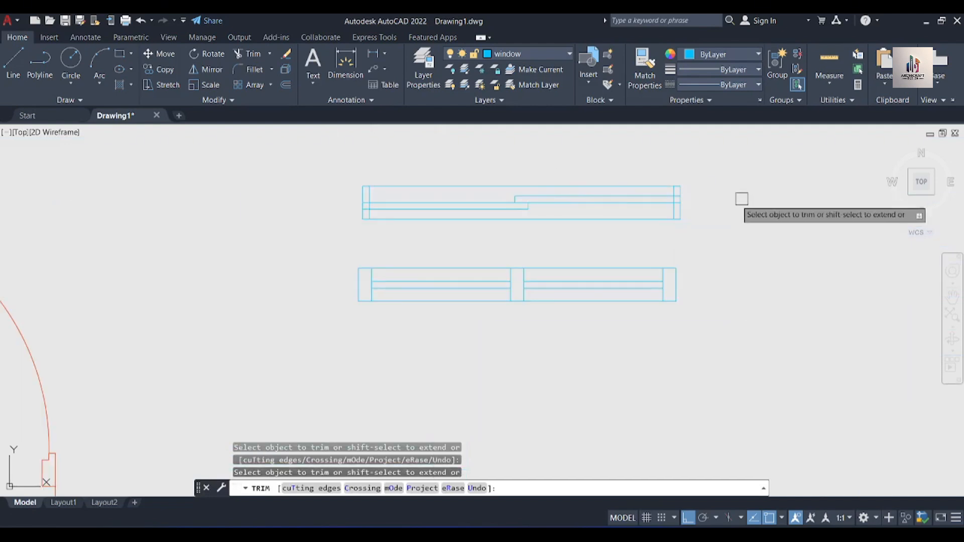
{"action": "key", "text": "Escape"}
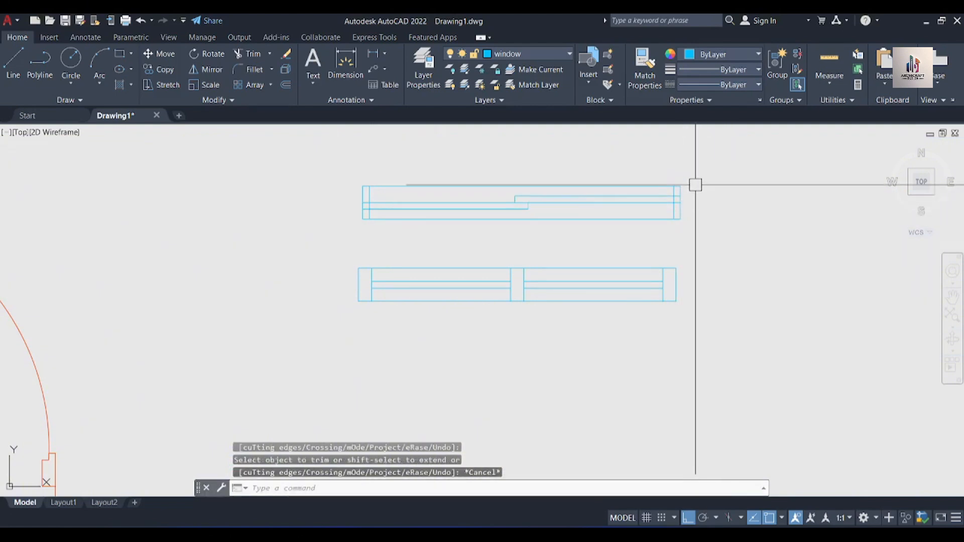
{"action": "scroll", "coordinate": [693, 187], "scroll_direction": "down", "scroll_amount": 2}
{"action": "scroll", "coordinate": [701, 225], "scroll_direction": "up", "scroll_amount": 2}
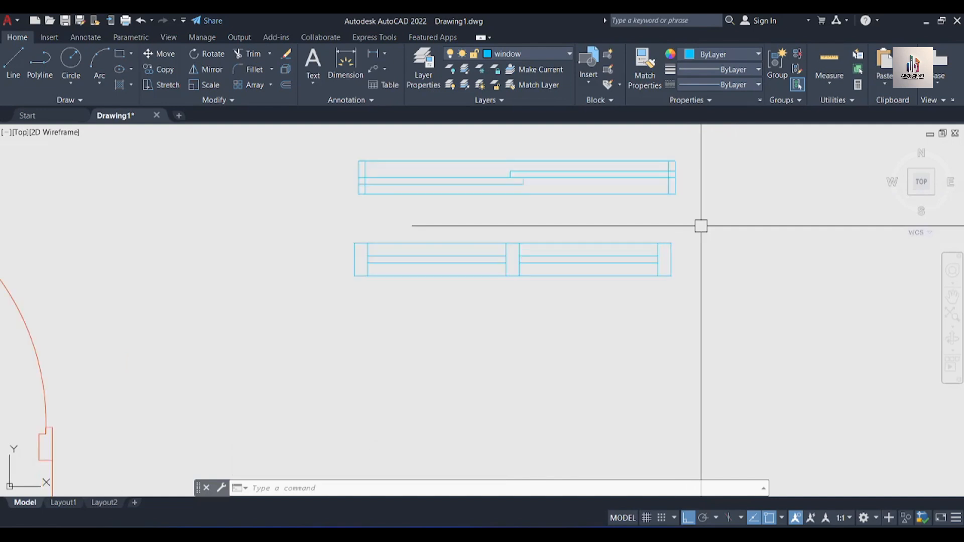
{"action": "scroll", "coordinate": [703, 179], "scroll_direction": "down", "scroll_amount": 2}
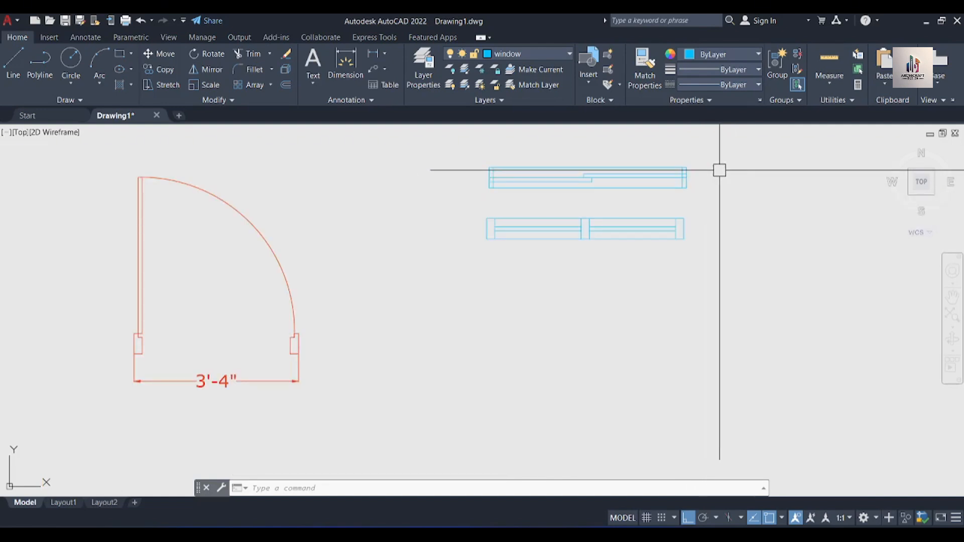